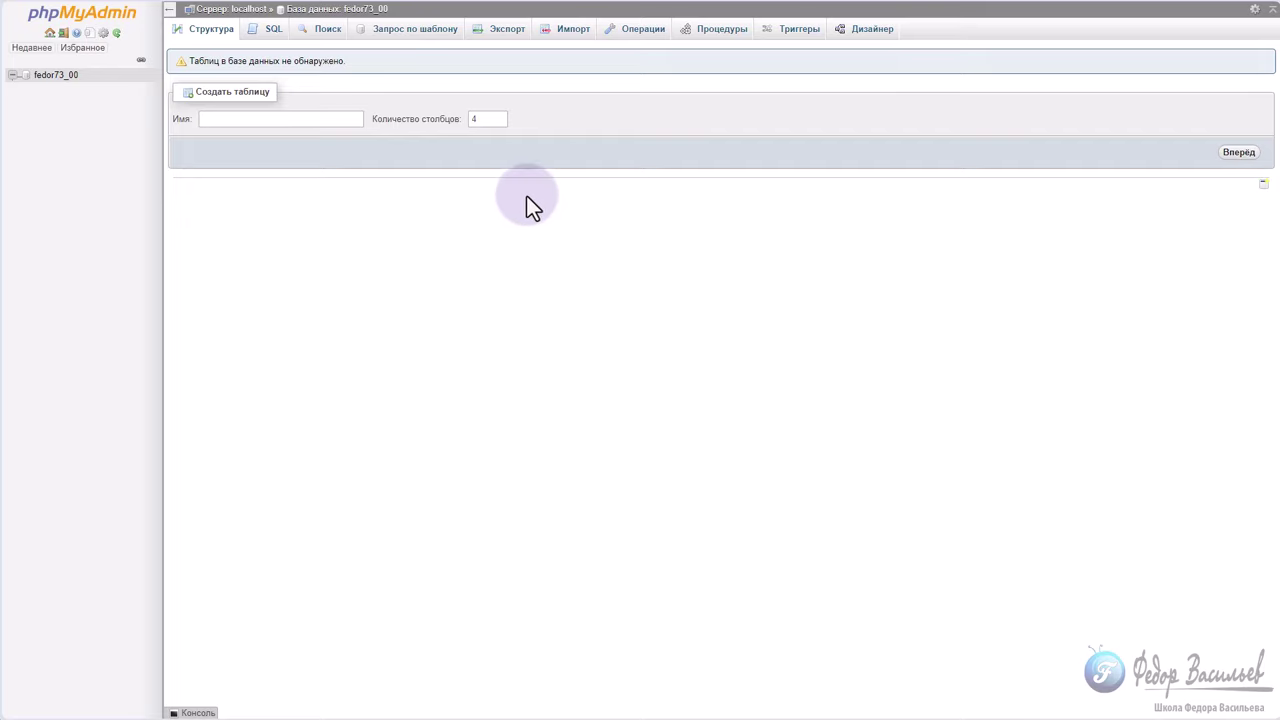
# Import the SQL dump sidyac6h_bears.sql.zip into the fedor73_00 database.
pyautogui.click(560, 38)
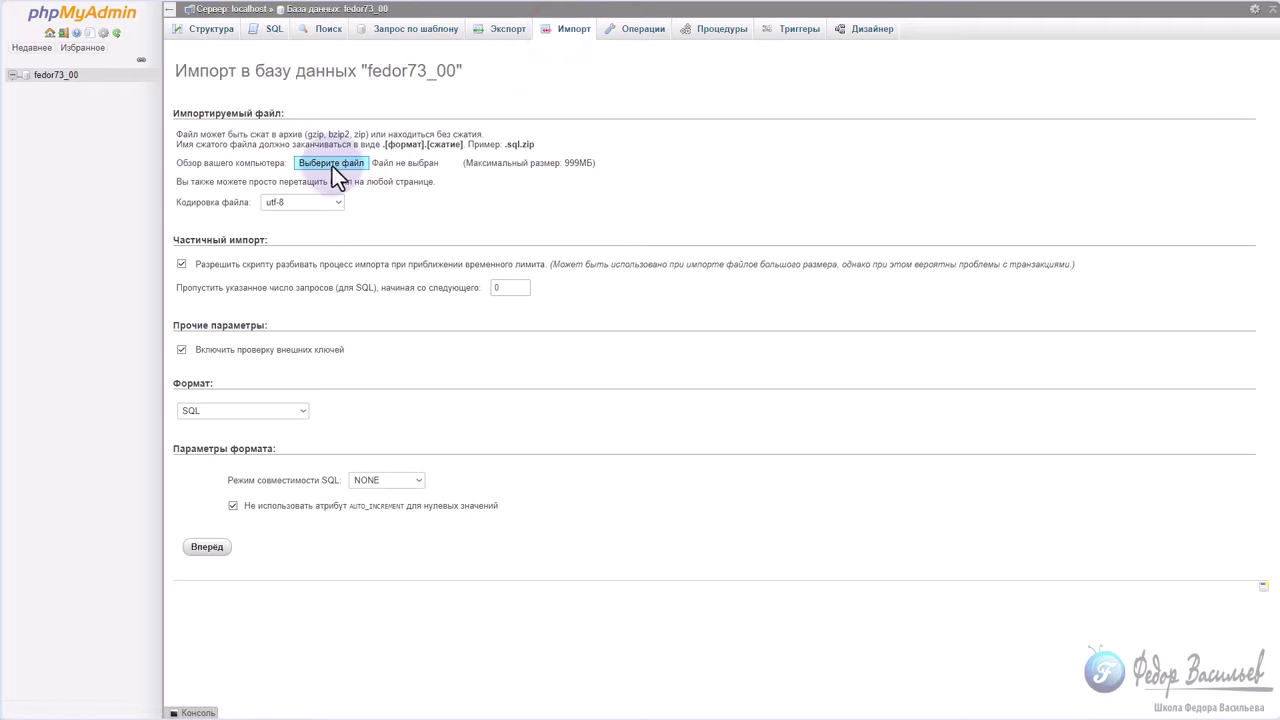
pyautogui.click(333, 166)
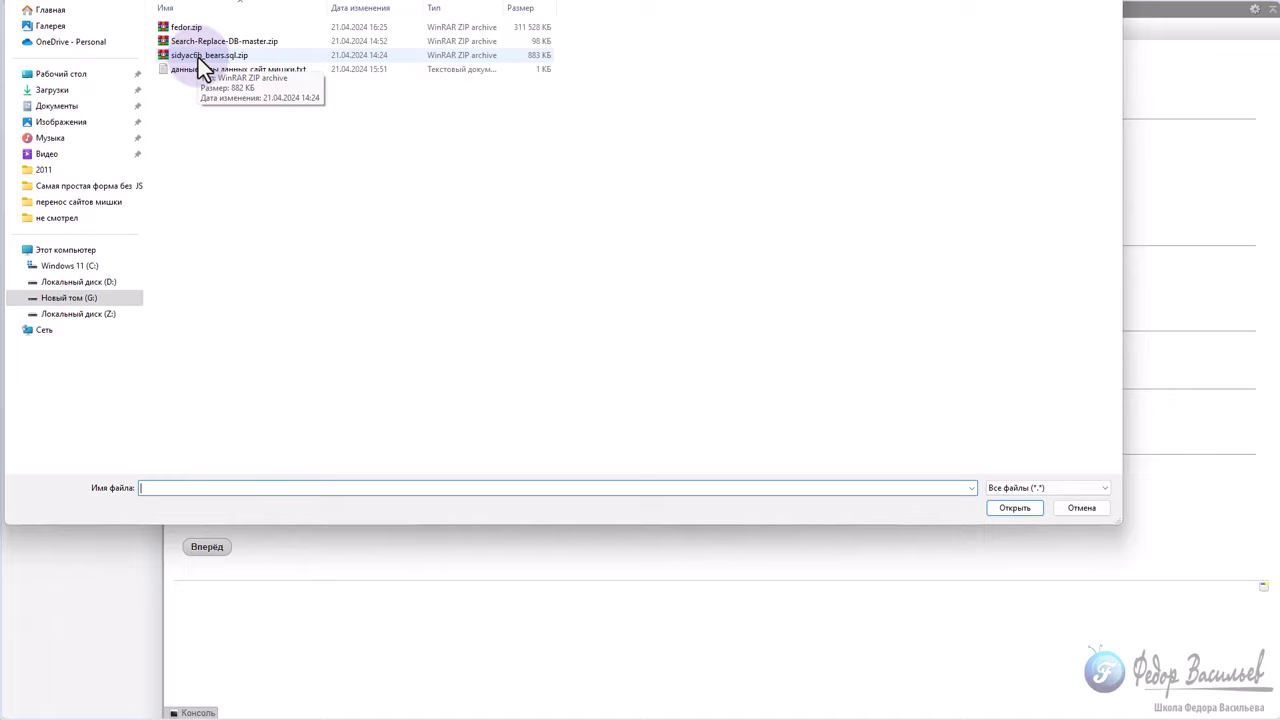
pyautogui.click(198, 57)
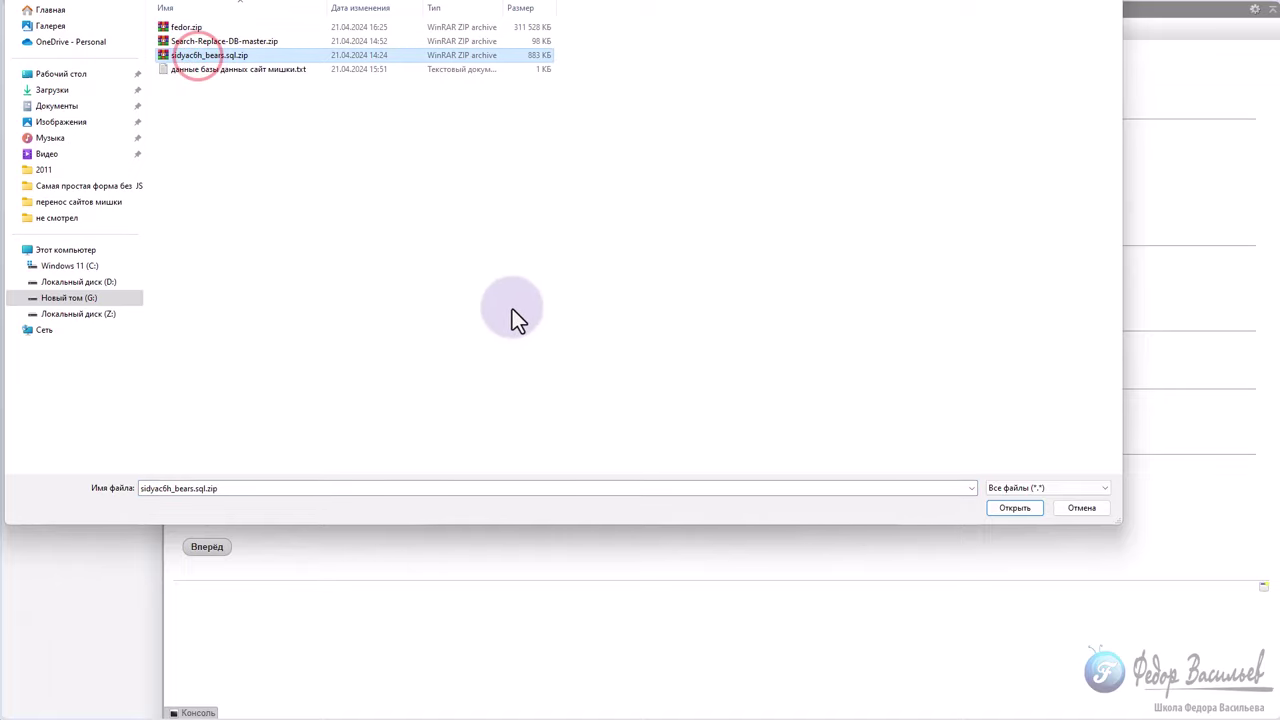
pyautogui.click(997, 512)
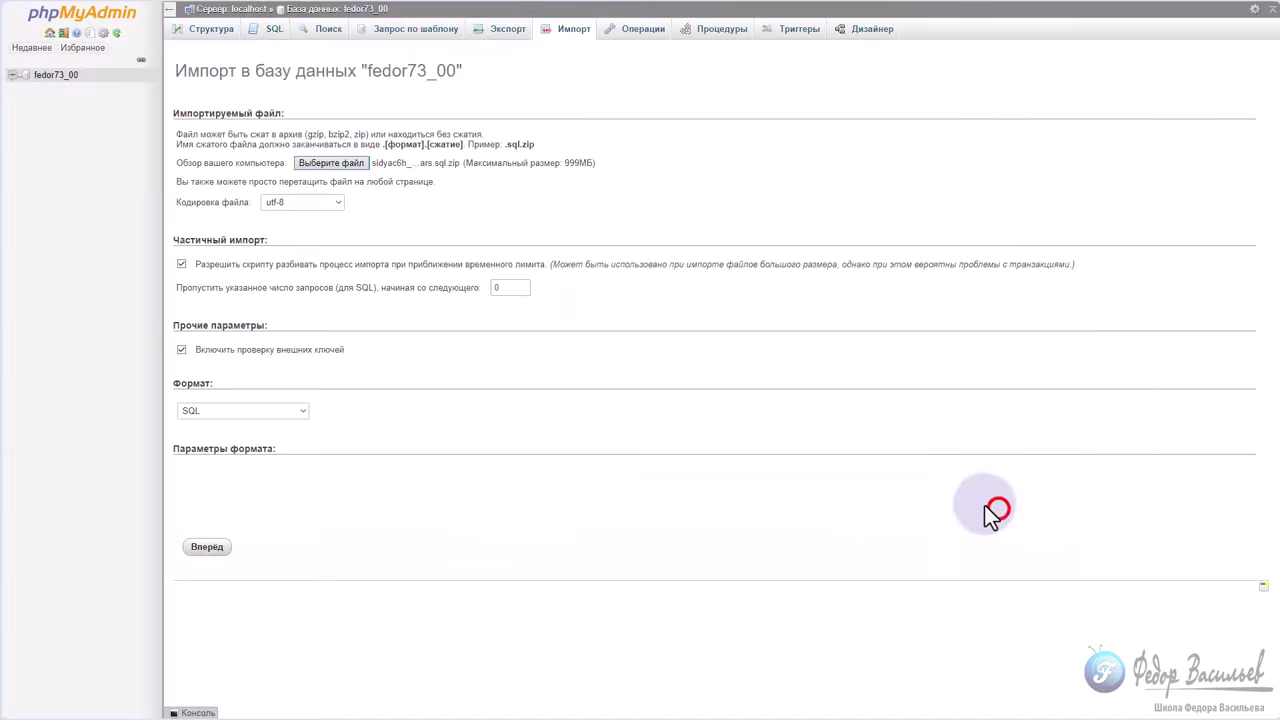
pyautogui.click(193, 546)
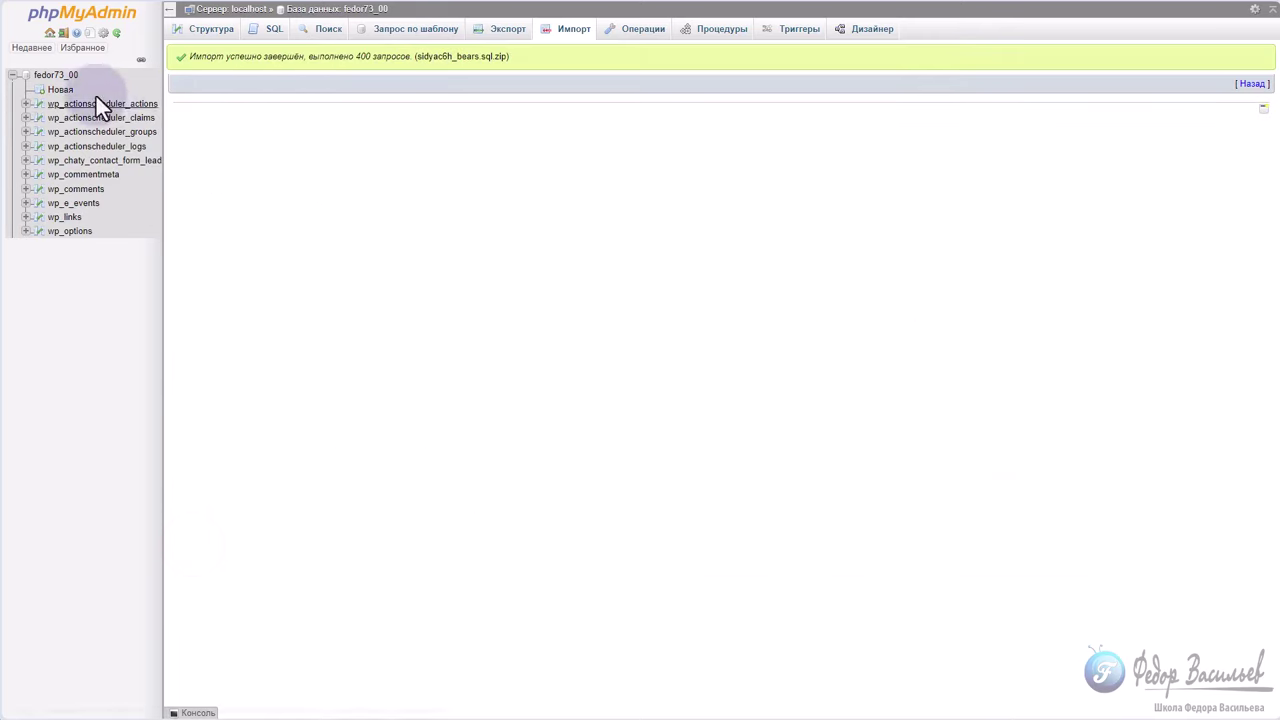
# Review the table list of the fedor73_00 database and open the wp_options table.
pyautogui.click(48, 74)
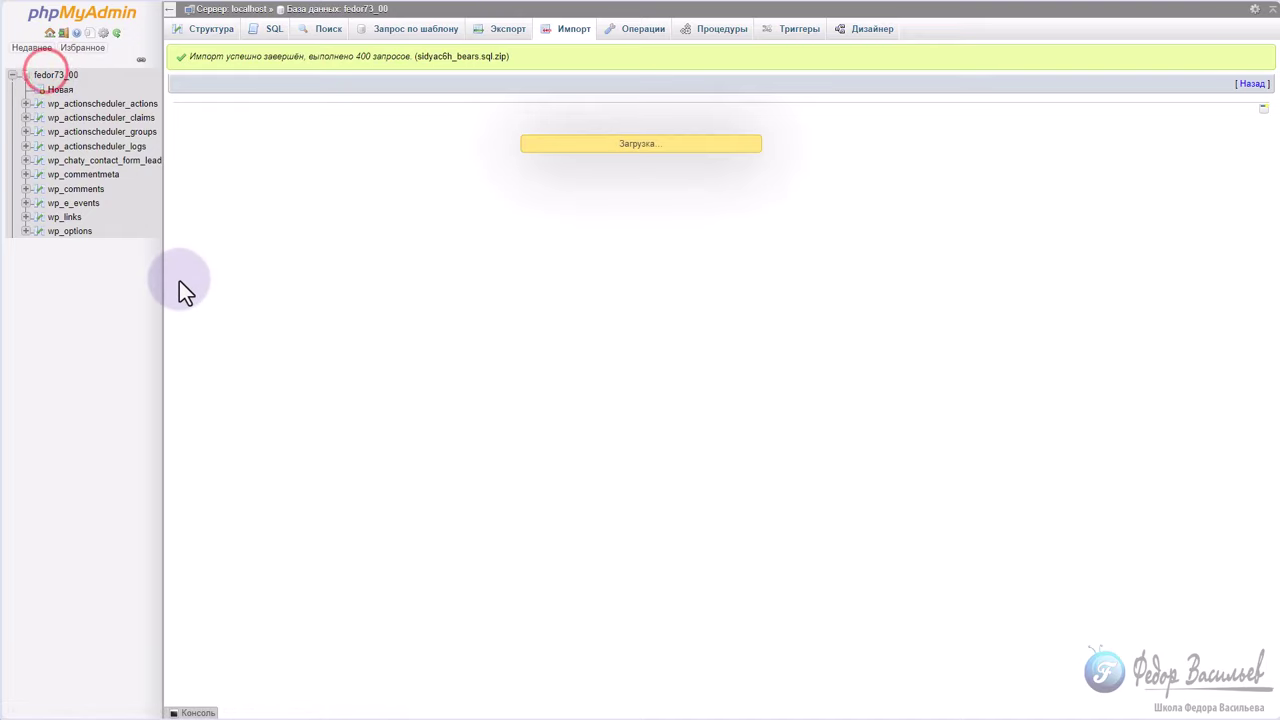
pyautogui.scroll(-10, 390, 117)
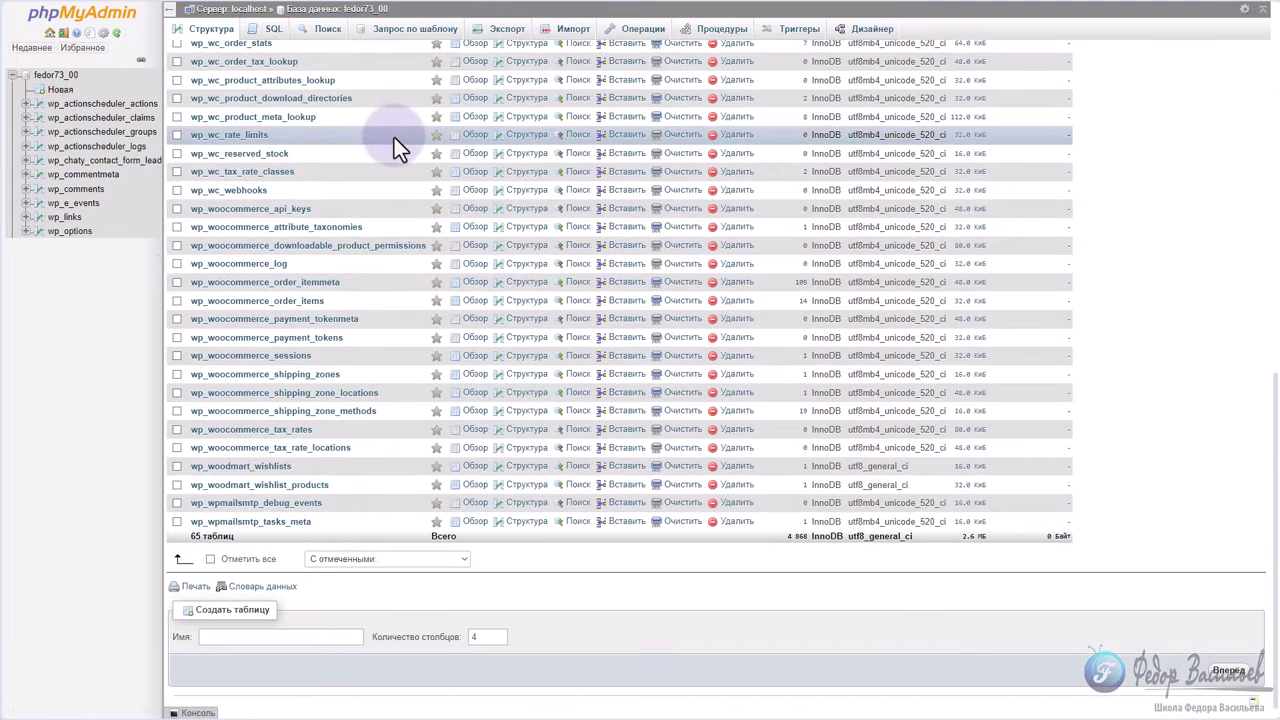
pyautogui.scroll(10, 394, 137)
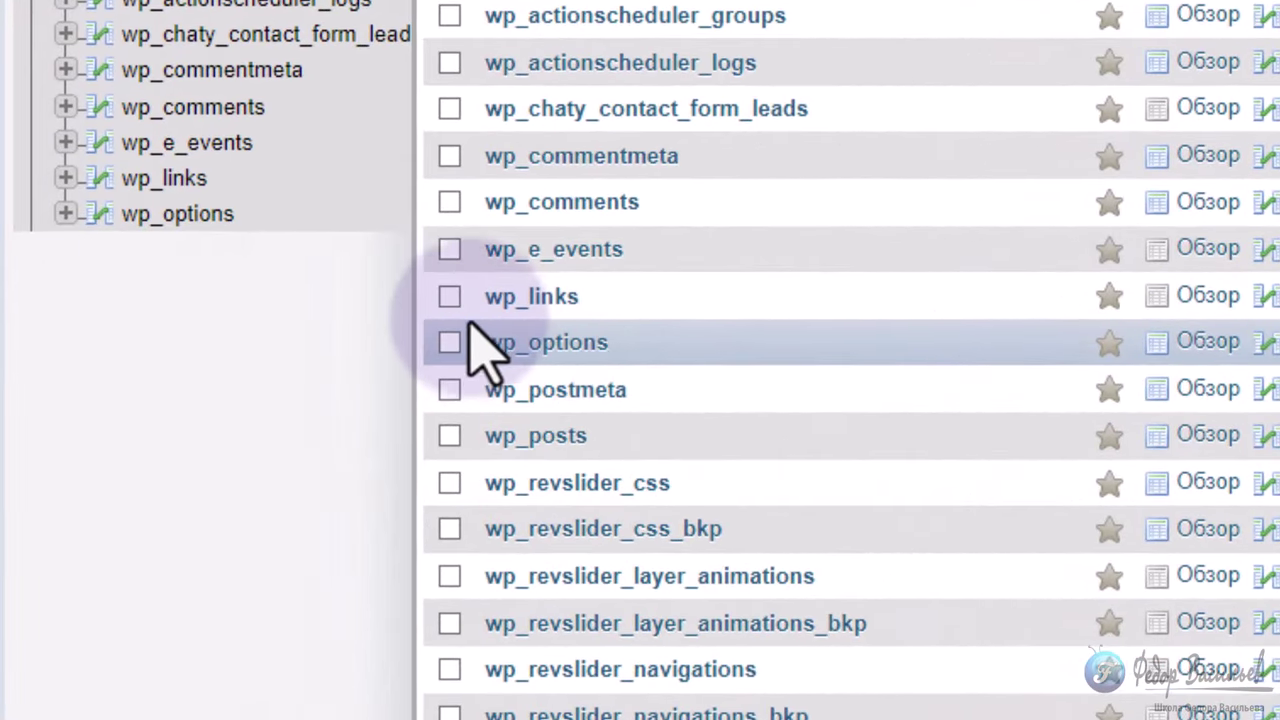
pyautogui.click(563, 341)
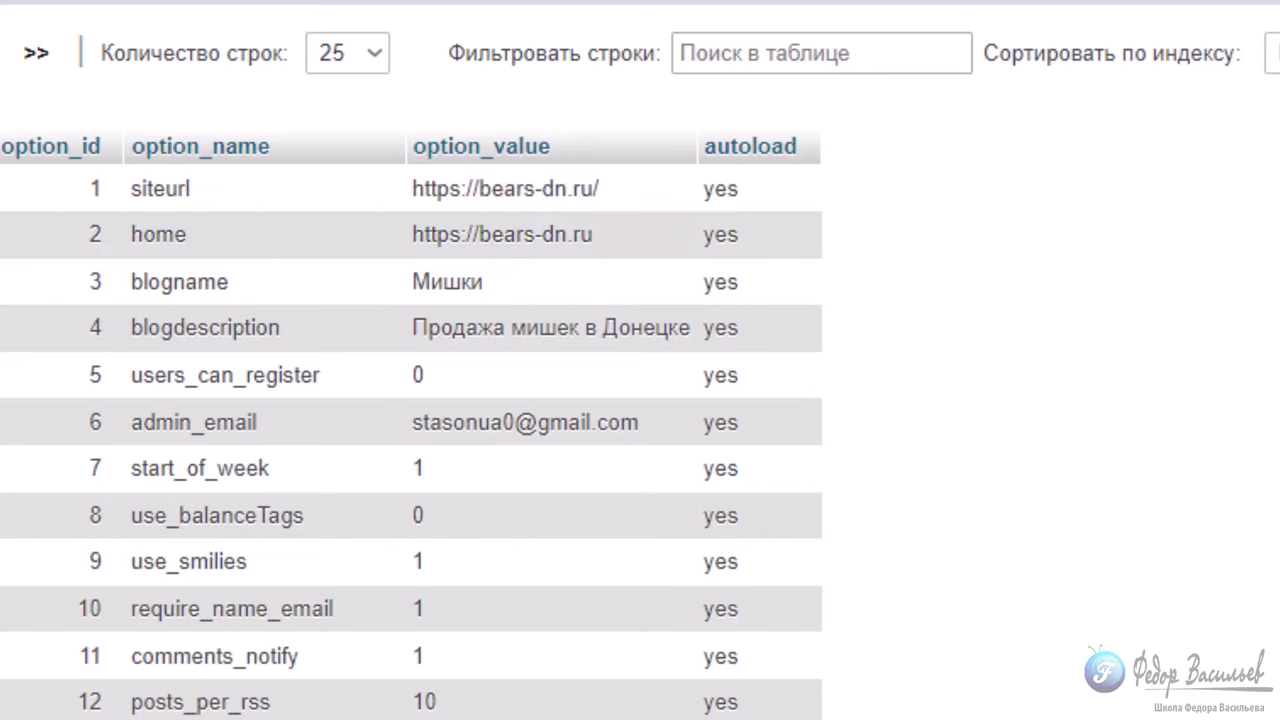
pyautogui.doubleClick(560, 188)
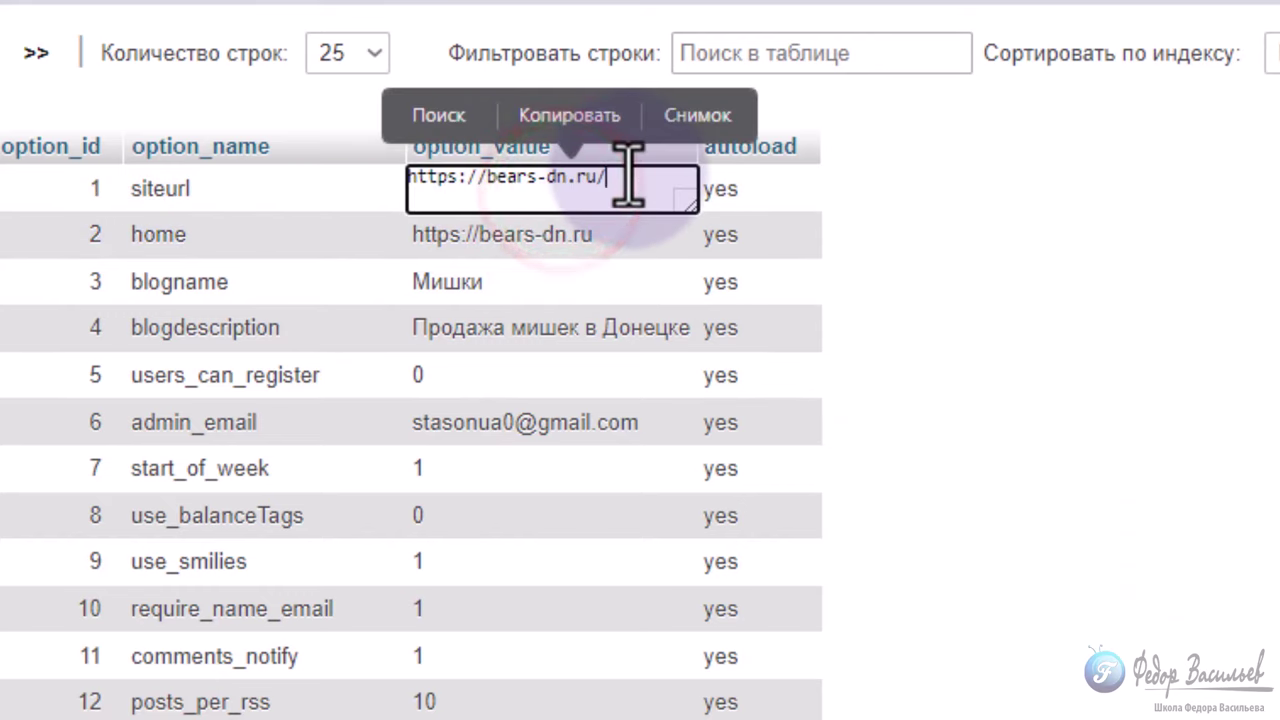
pyautogui.tripleClick(608, 180)
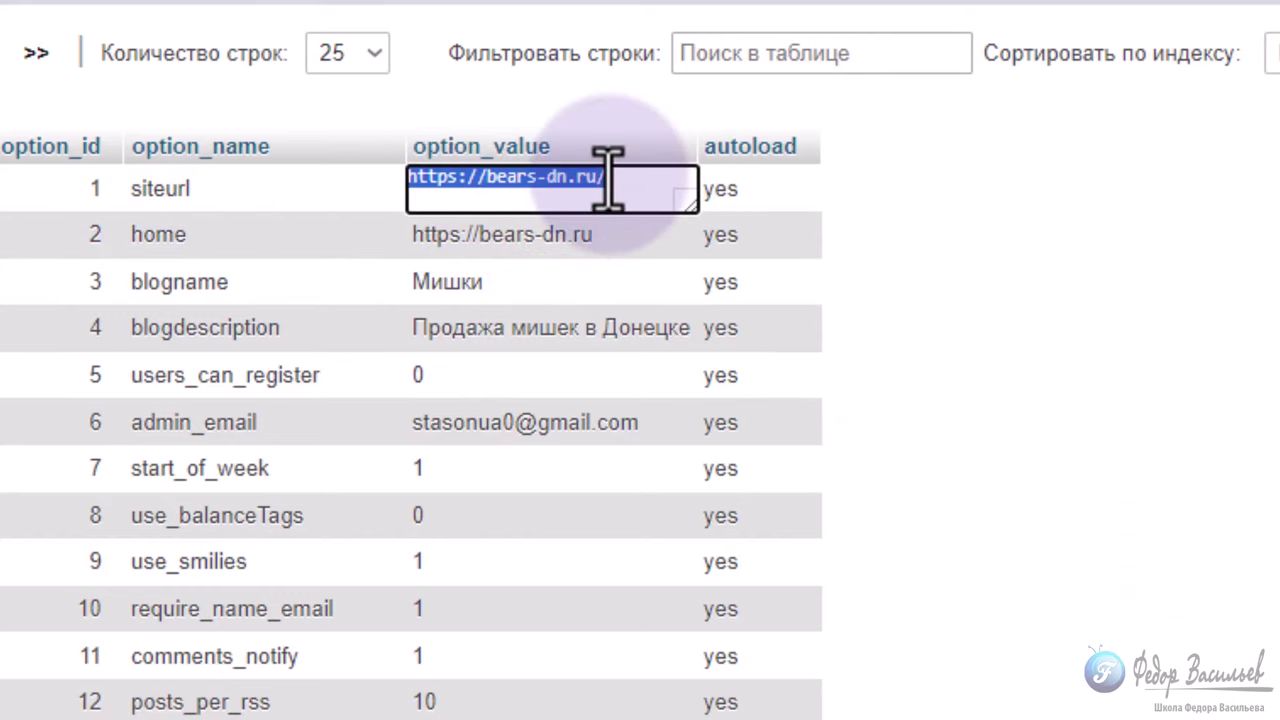
pyautogui.press('BackSpace')
pyautogui.write('https://woo.web73.su')
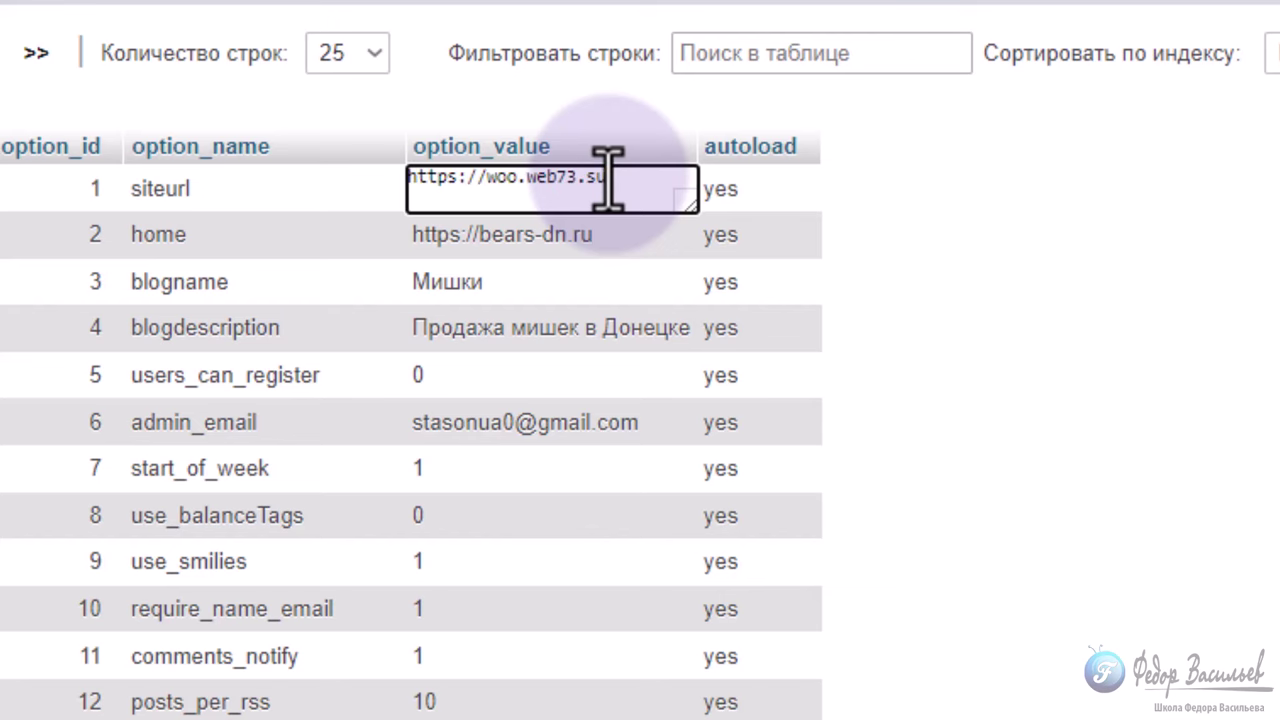
pyautogui.click(885, 214)
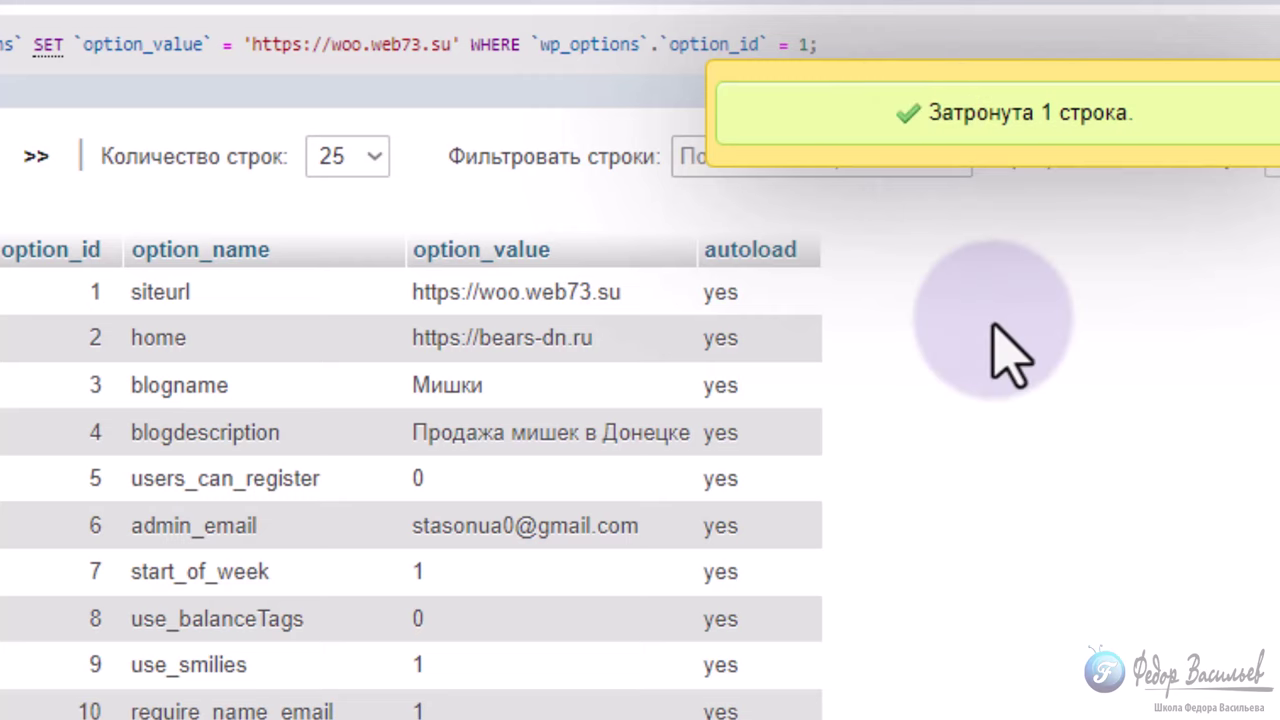
pyautogui.doubleClick(486, 332)
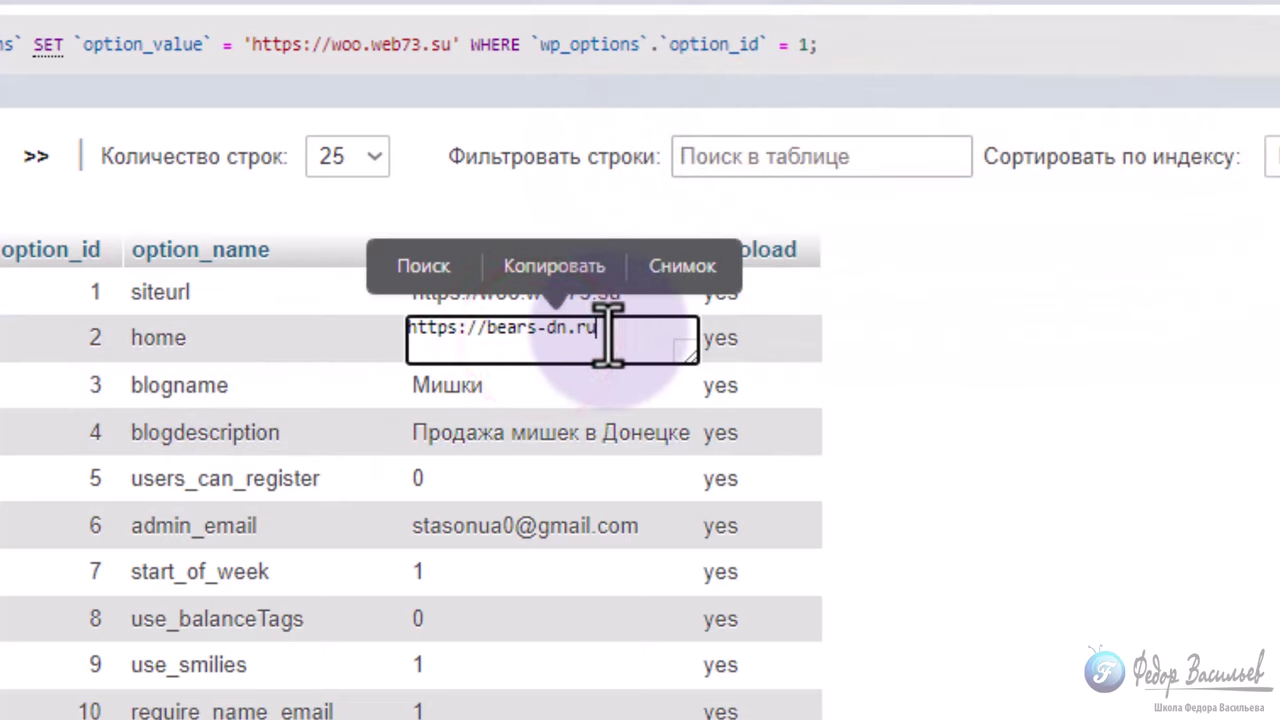
pyautogui.hotkey('ctrl', 'a')
pyautogui.write('https://woo.web73.su')
pyautogui.click(1043, 352)
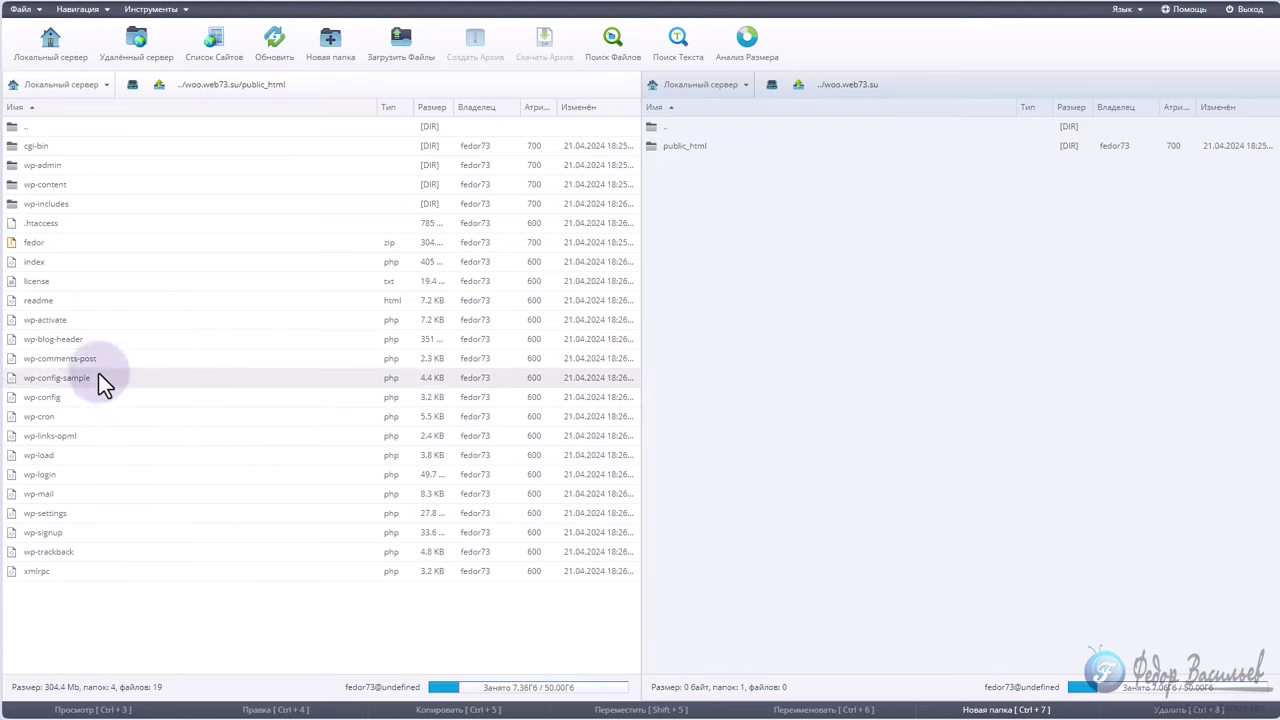
# In the hosting file manager, delete the background-css folder from the site's public_html/wp-content/cache directory.
pyautogui.doubleClick(15, 182)
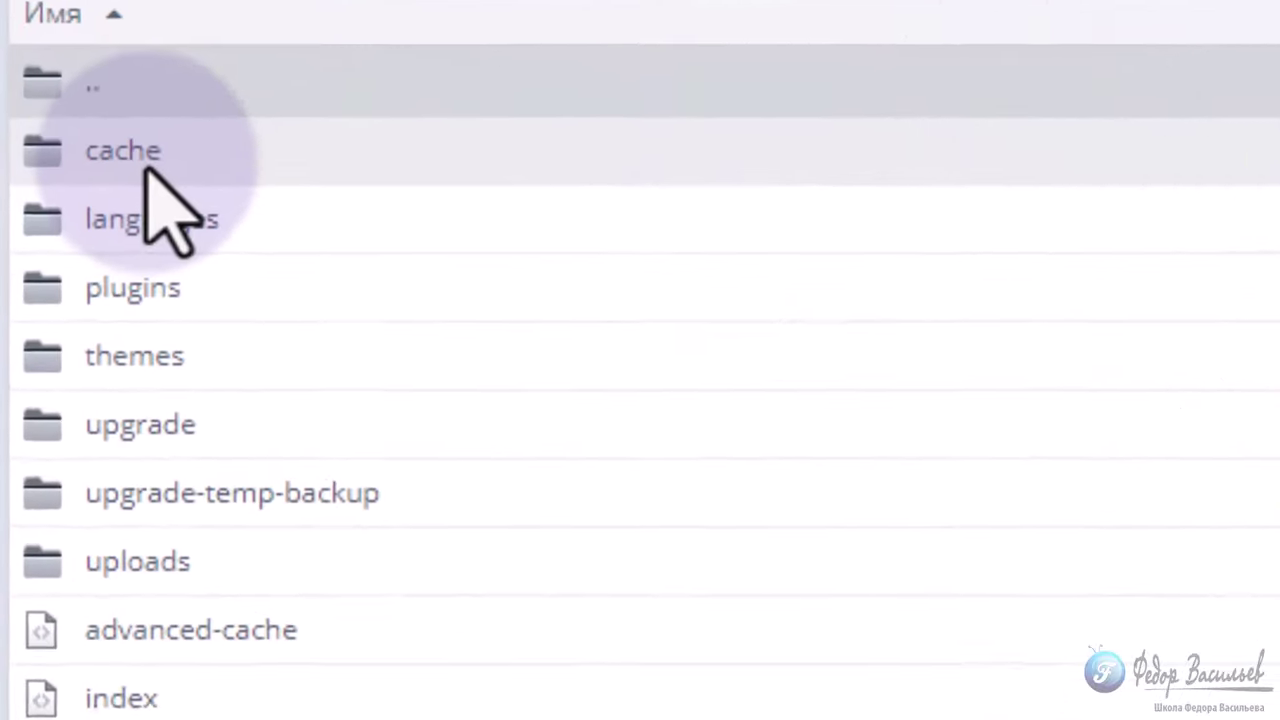
pyautogui.click(41, 147)
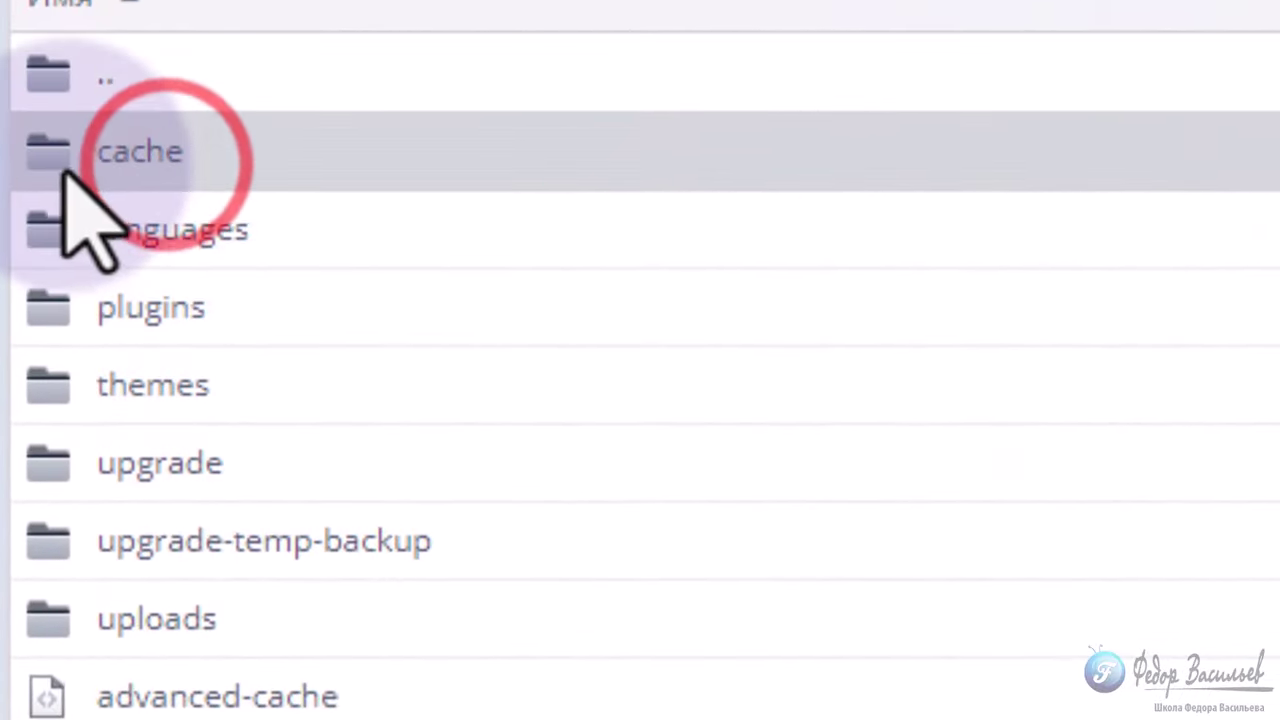
pyautogui.doubleClick(50, 152)
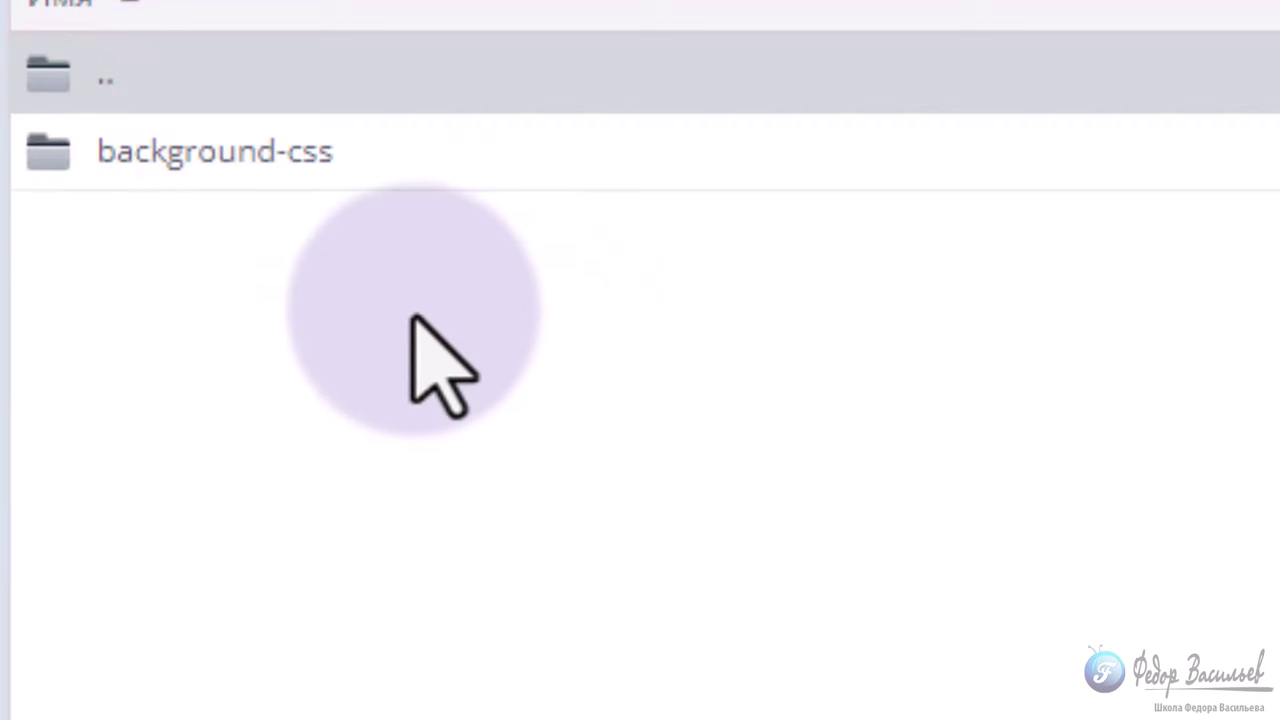
pyautogui.click(390, 157)
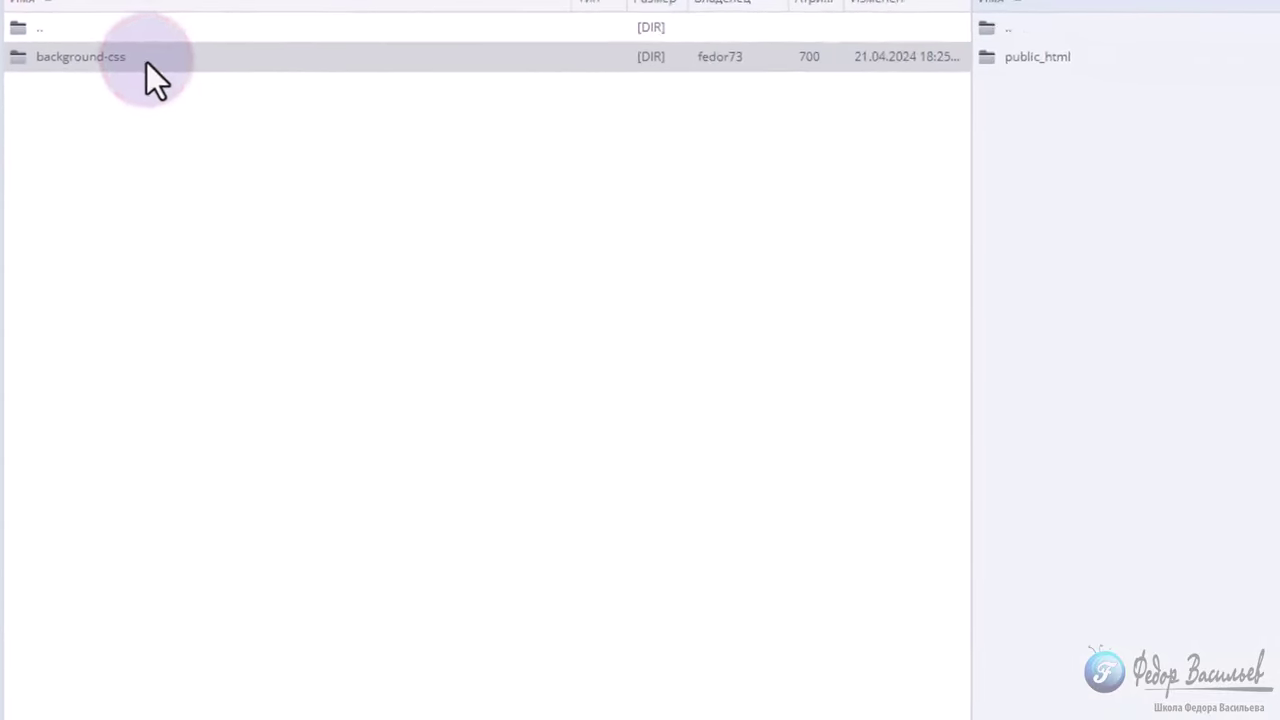
pyautogui.rightClick(294, 130)
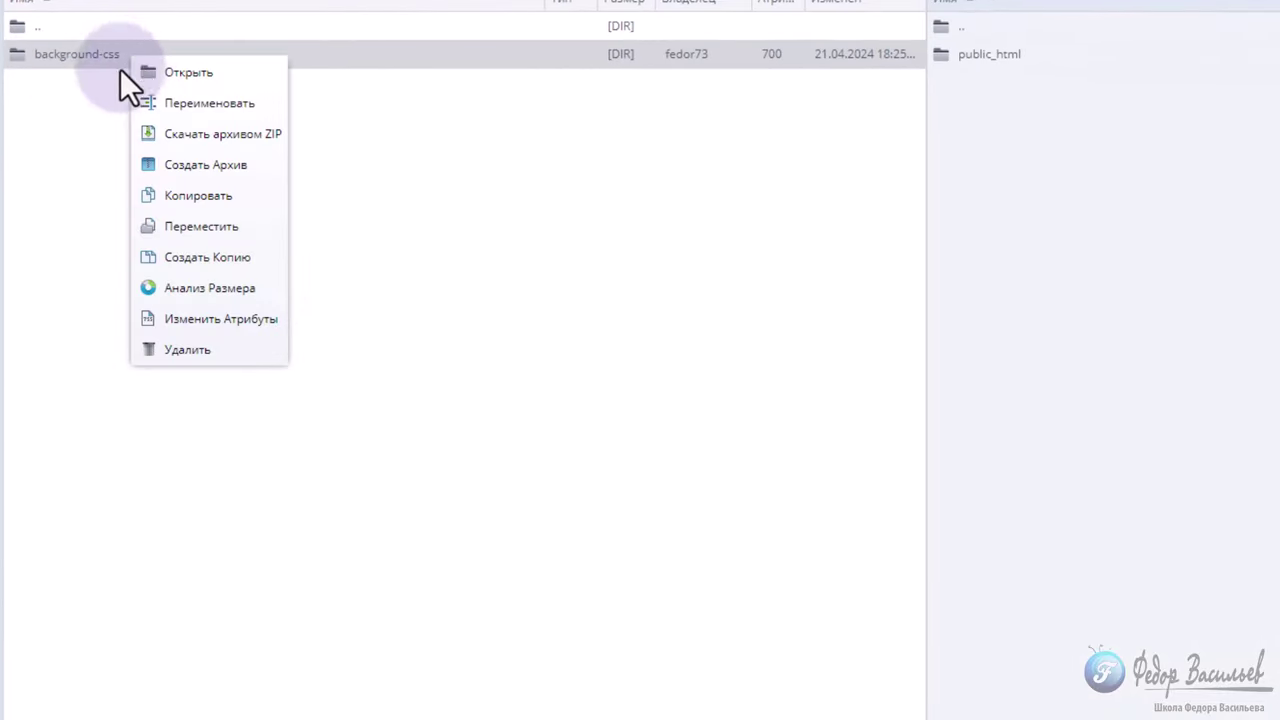
pyautogui.click(170, 350)
pyautogui.click(884, 437)
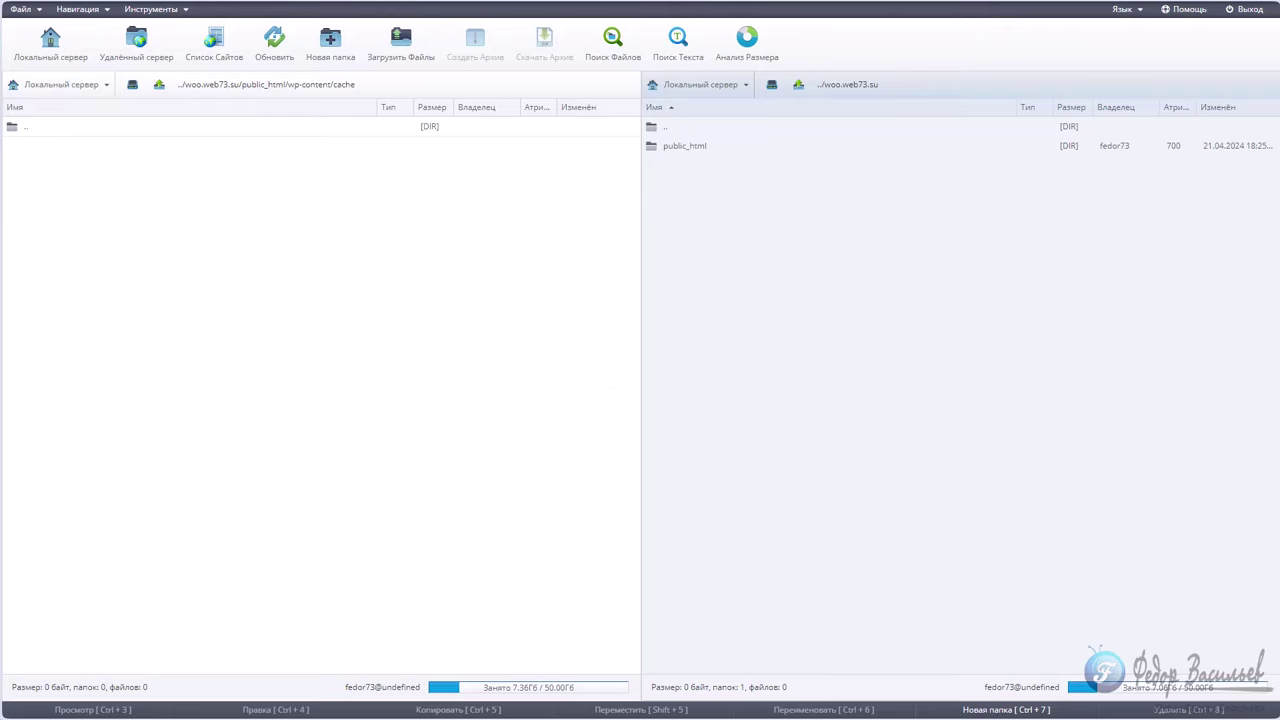
# Return to the public_html folder and open wp-config.php for editing in an enlarged editor window.
pyautogui.click(159, 86)
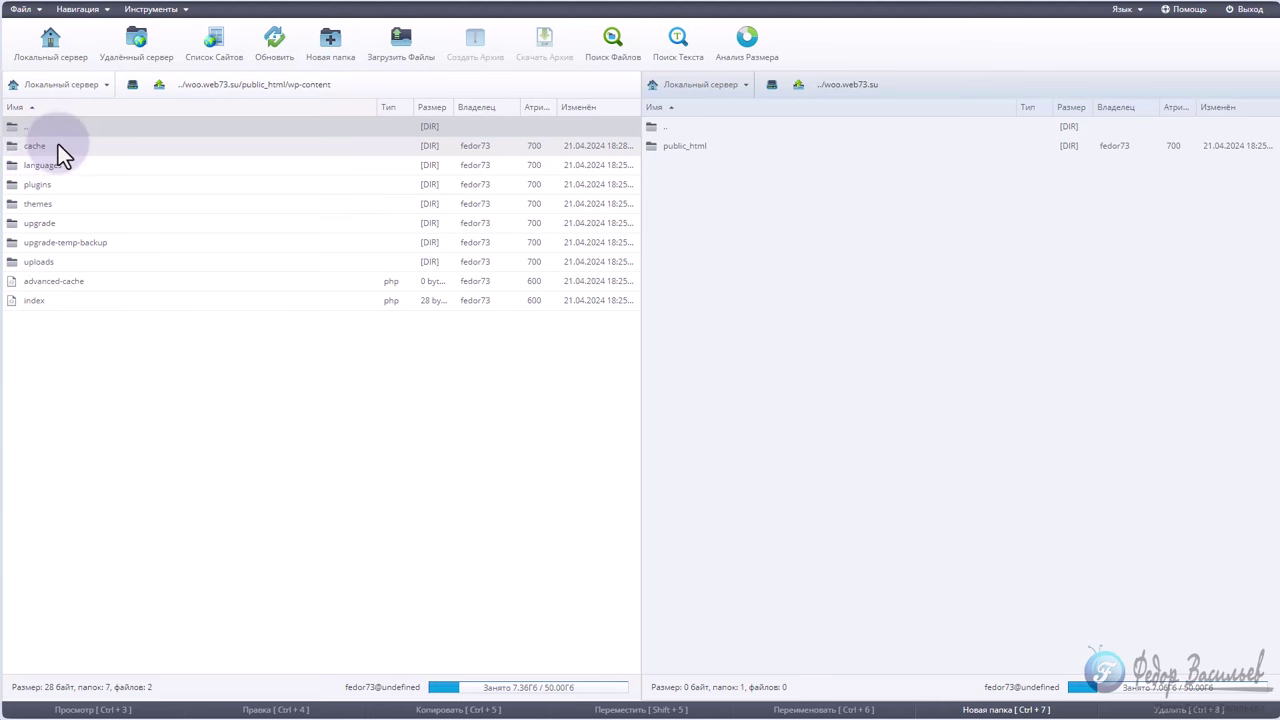
pyautogui.click(159, 86)
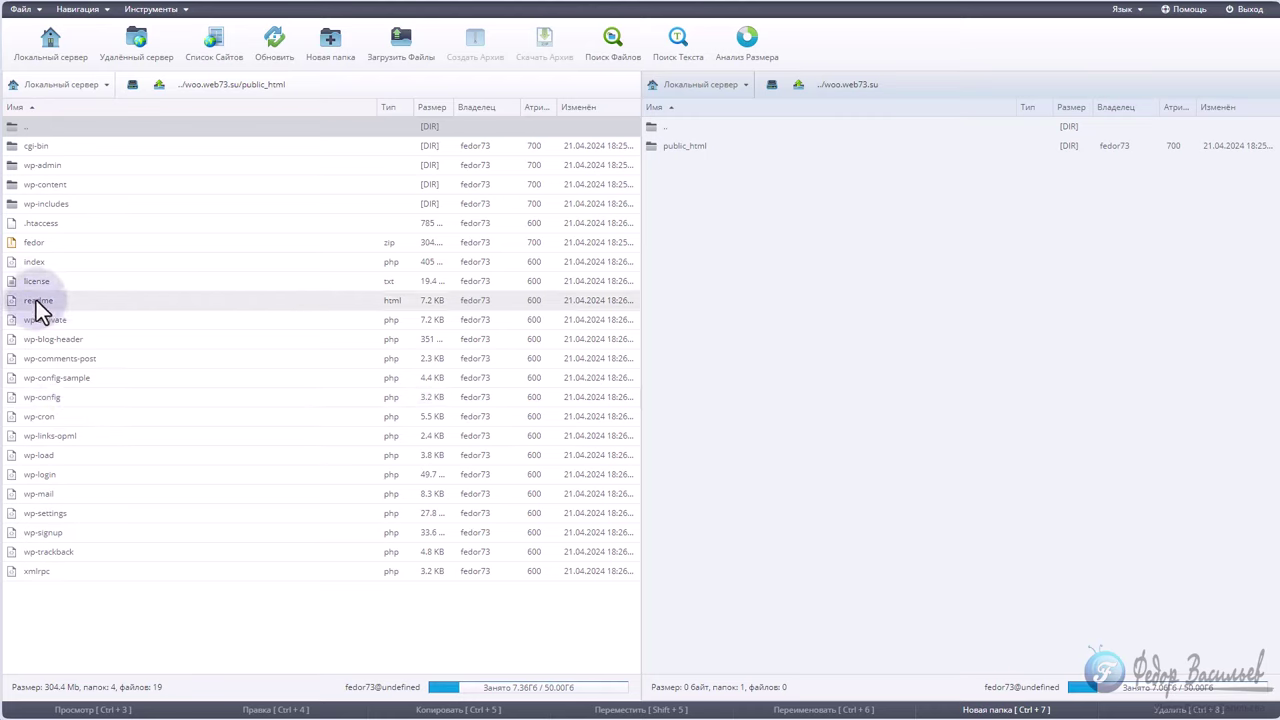
pyautogui.click(40, 400)
pyautogui.rightClick(42, 407)
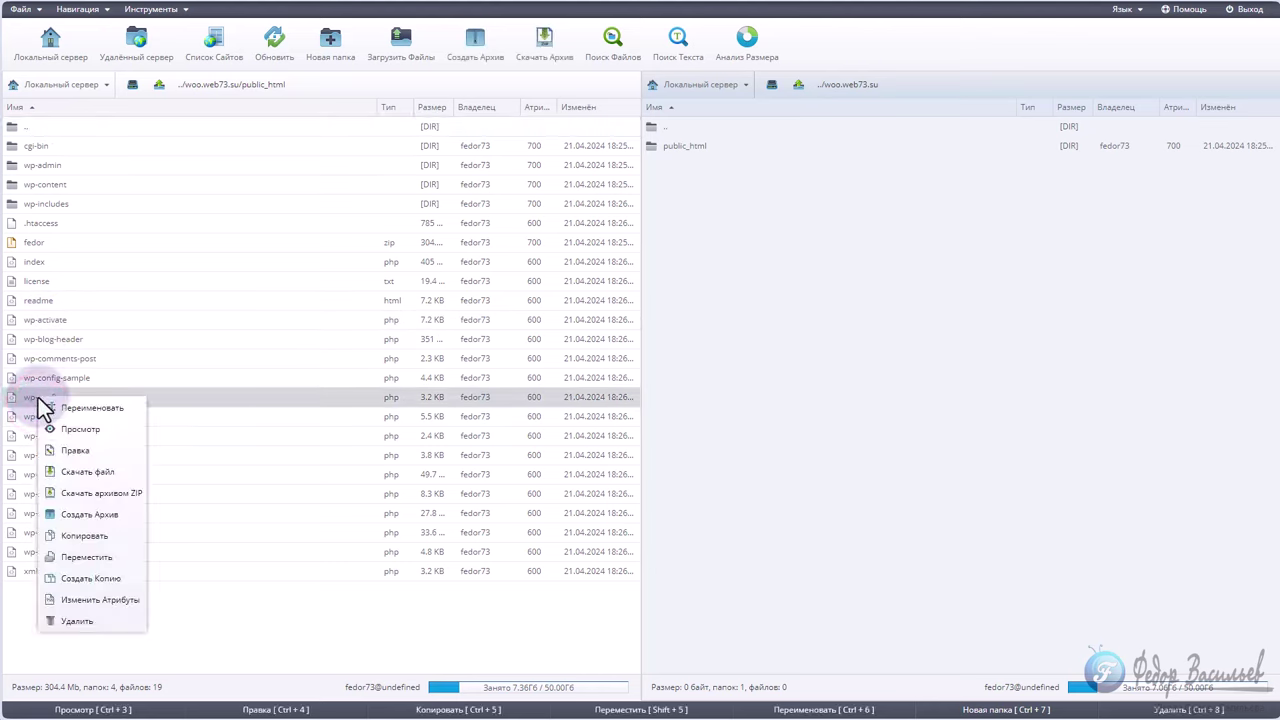
pyautogui.click(76, 451)
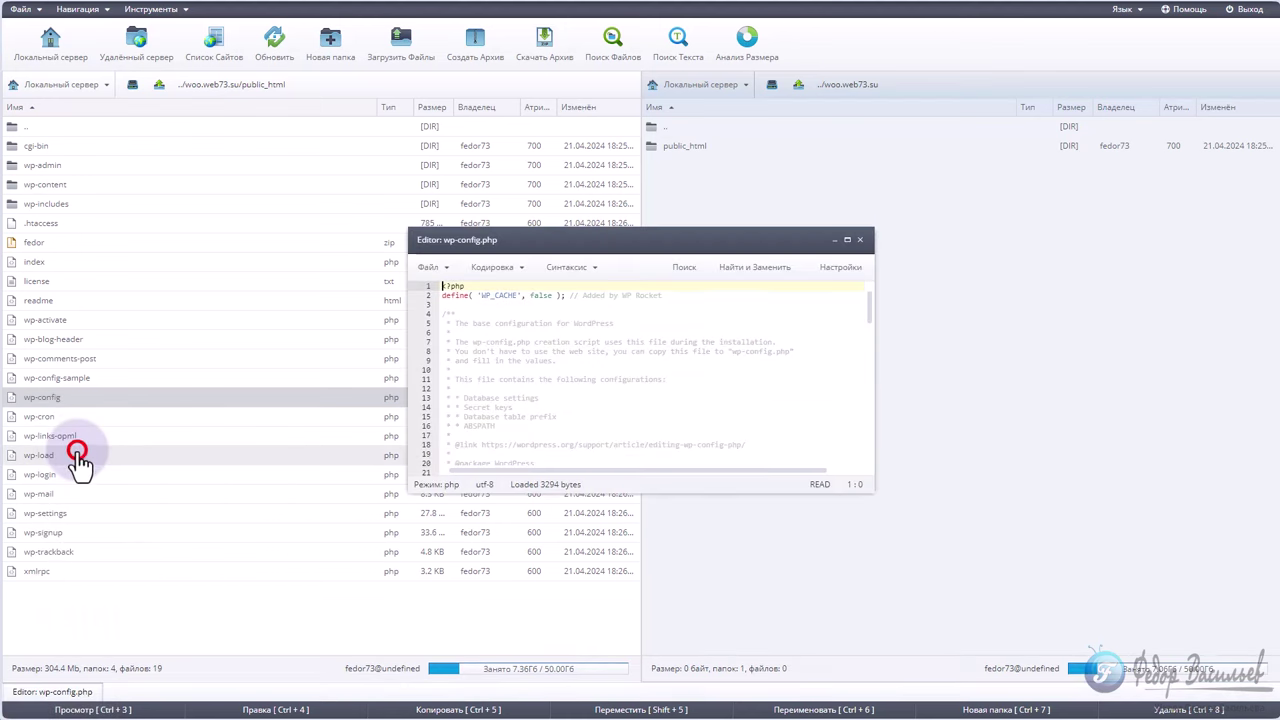
pyautogui.doubleClick(626, 240)
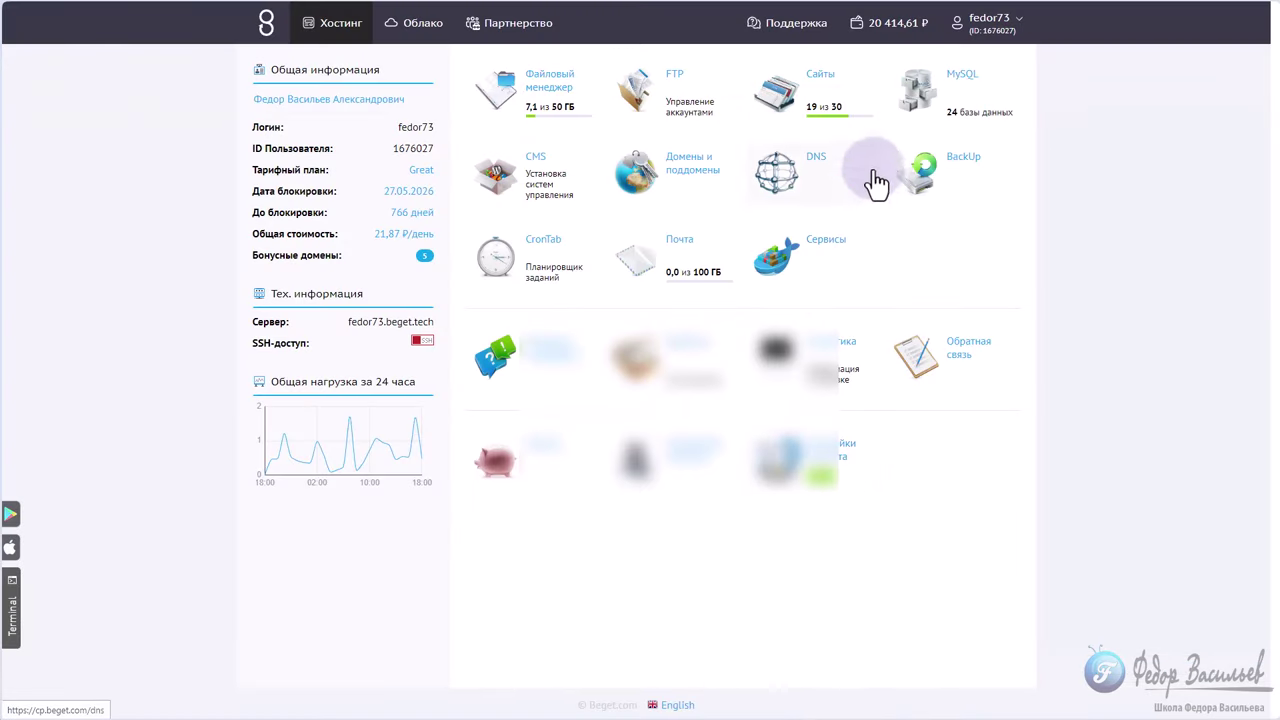
# Consult the Beget panel's MySQL section, fill in the DB_NAME, DB_USER and database password in wp-config.php, and save the file.
pyautogui.click(921, 92)
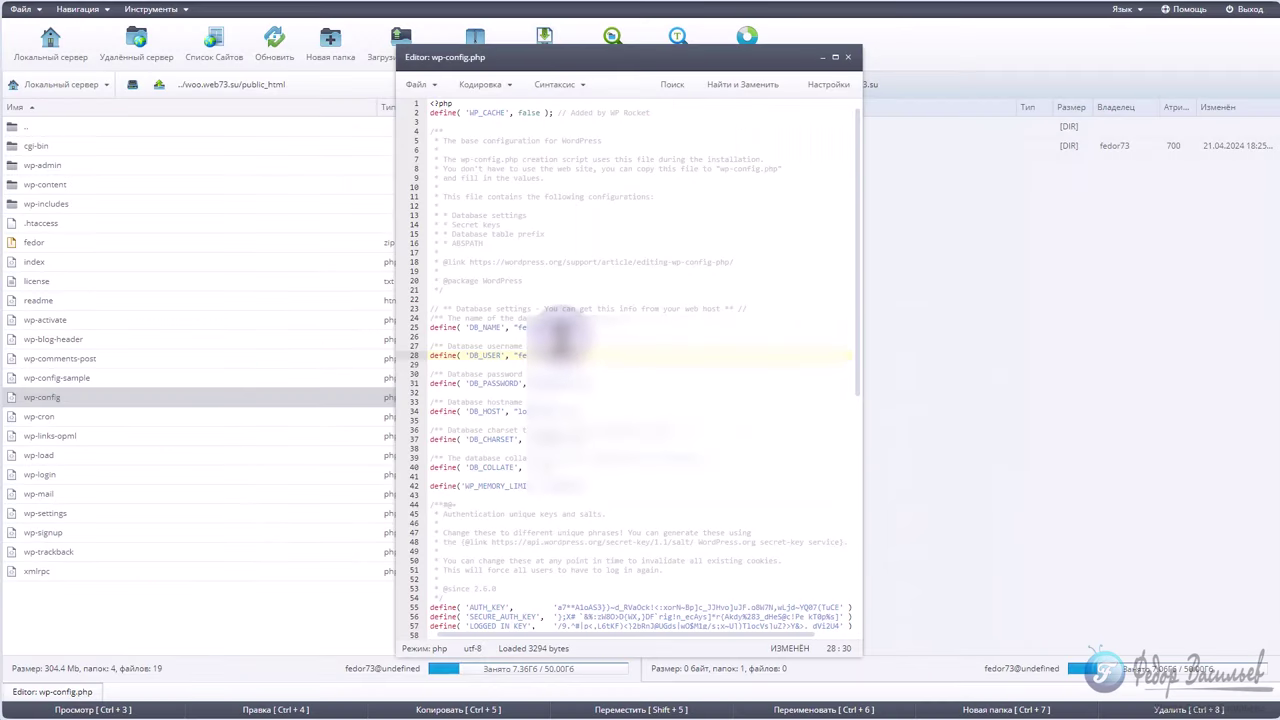
pyautogui.click(519, 328)
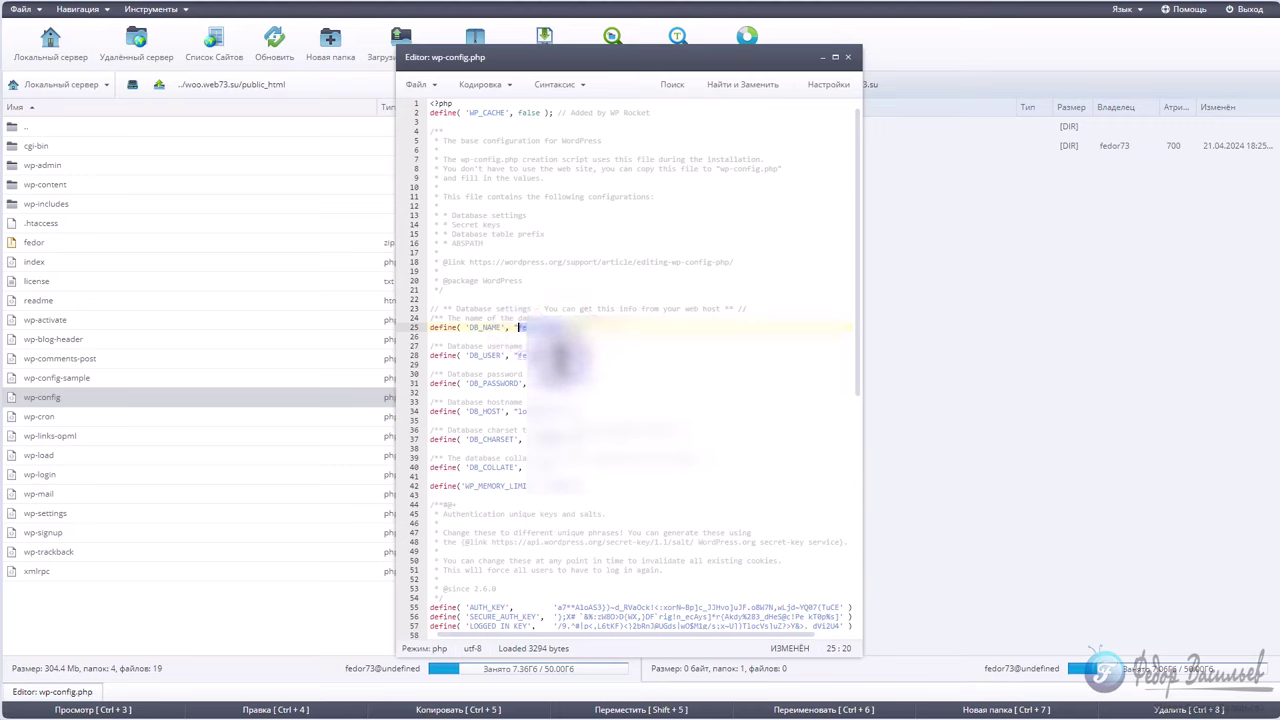
pyautogui.click(519, 355)
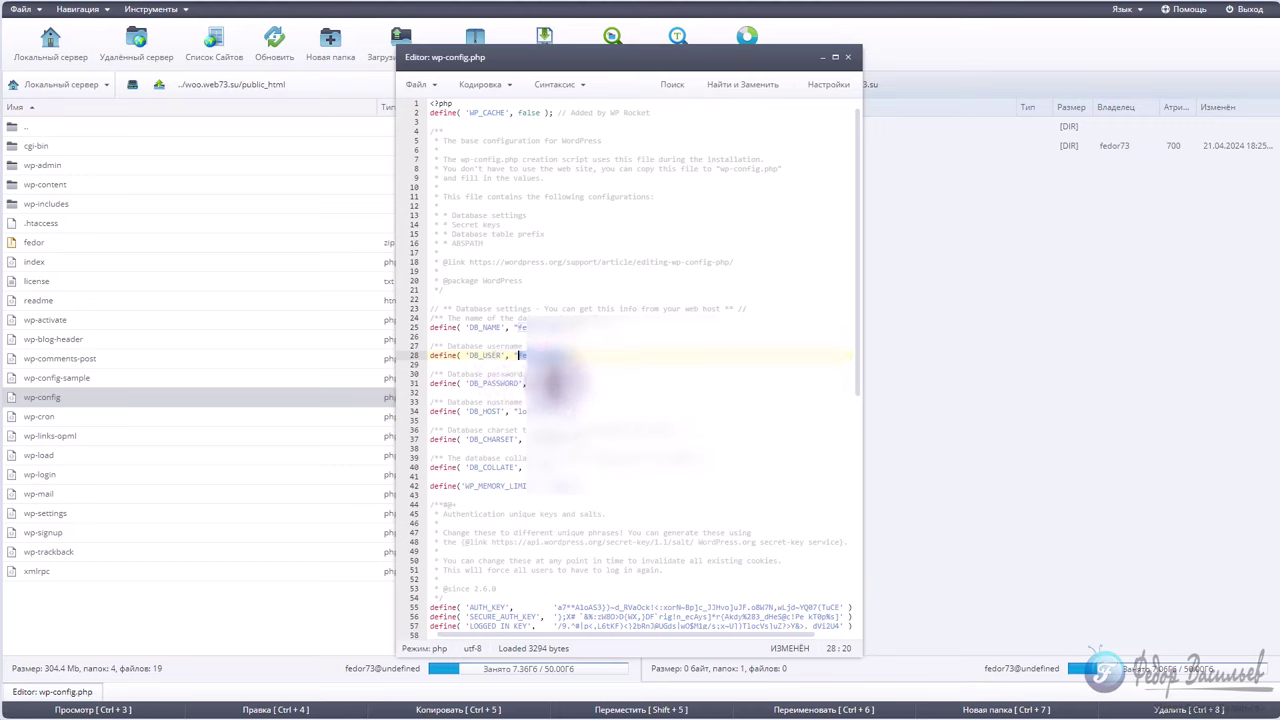
pyautogui.moveTo(519, 383); pyautogui.dragTo(459, 383)
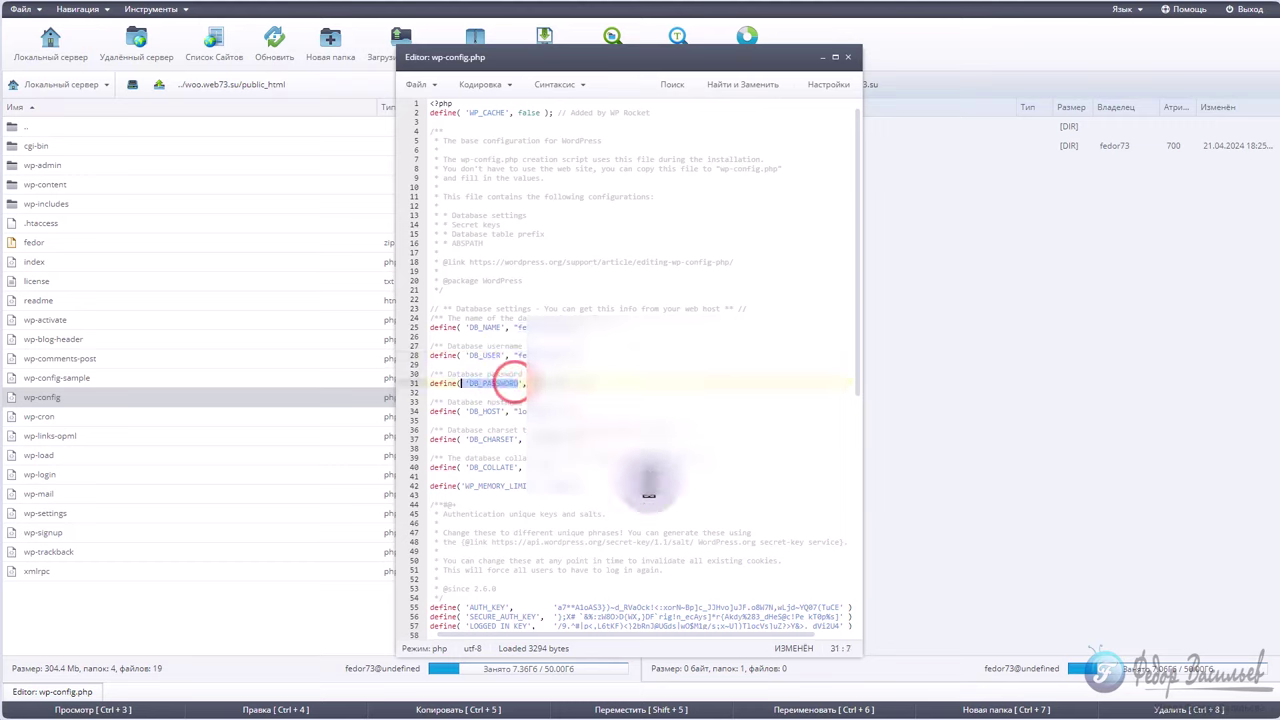
pyautogui.click(533, 383)
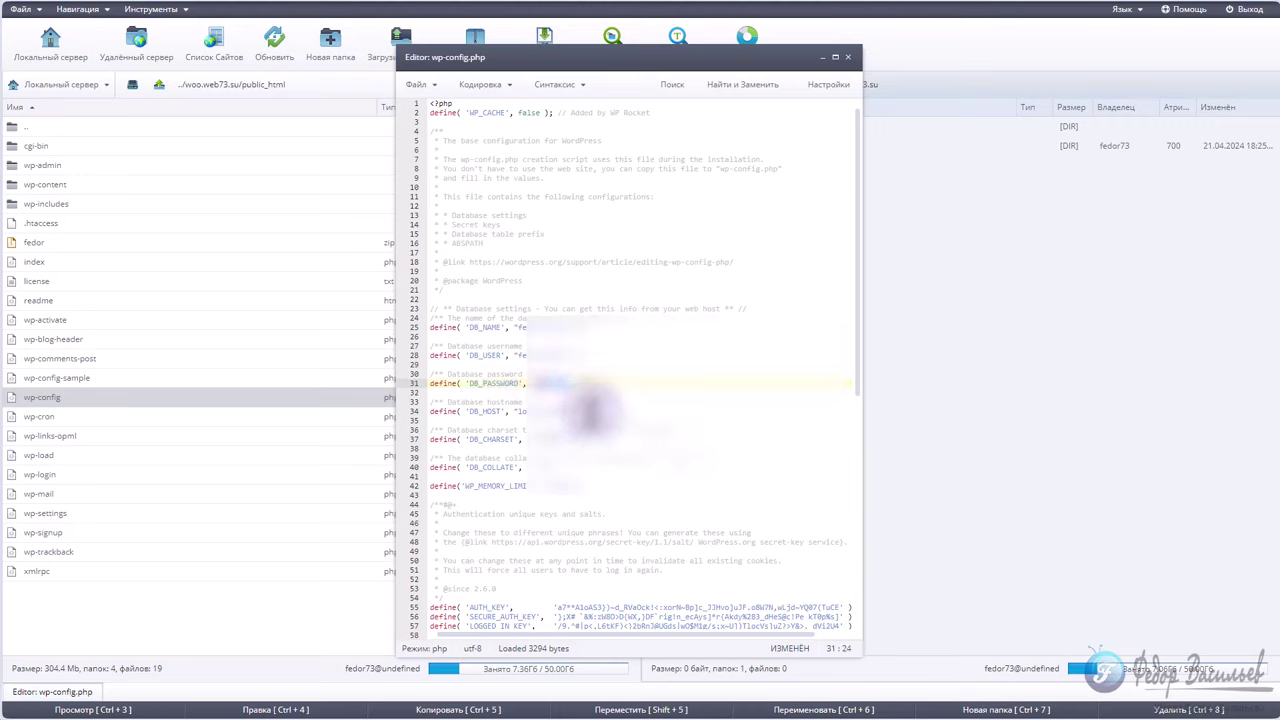
pyautogui.hotkey('ctrl', 'v')
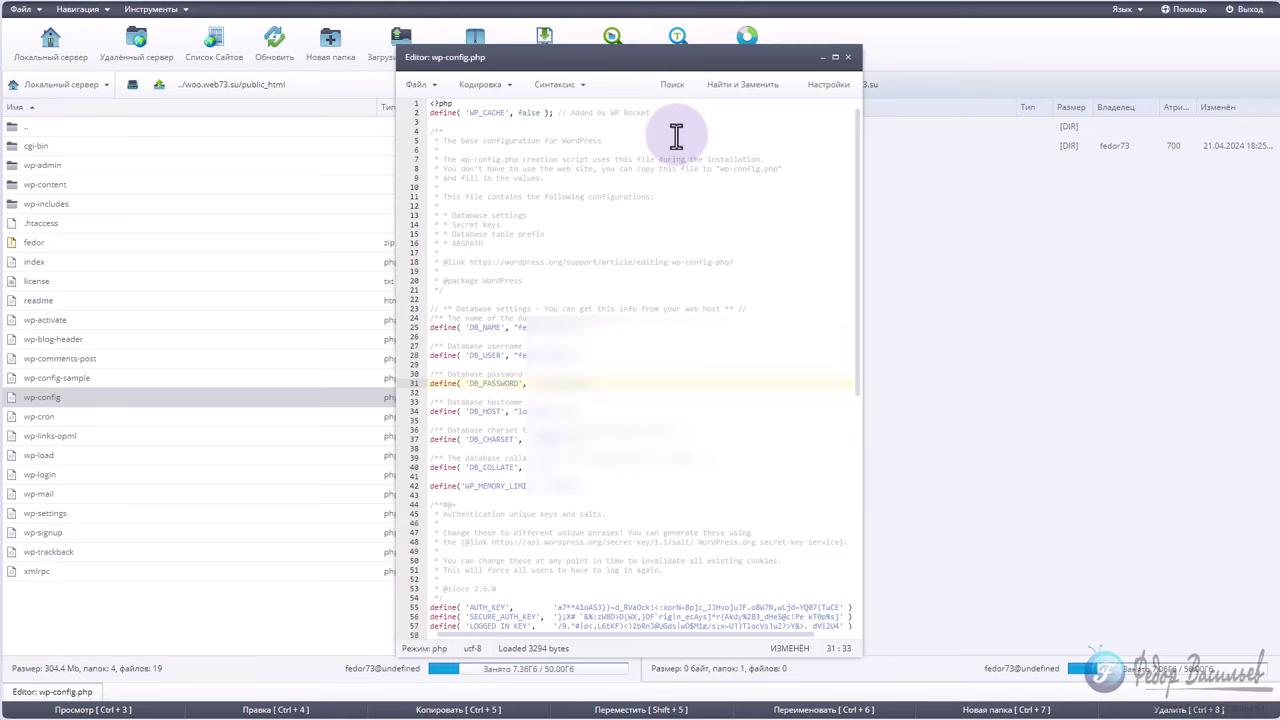
pyautogui.click(848, 57)
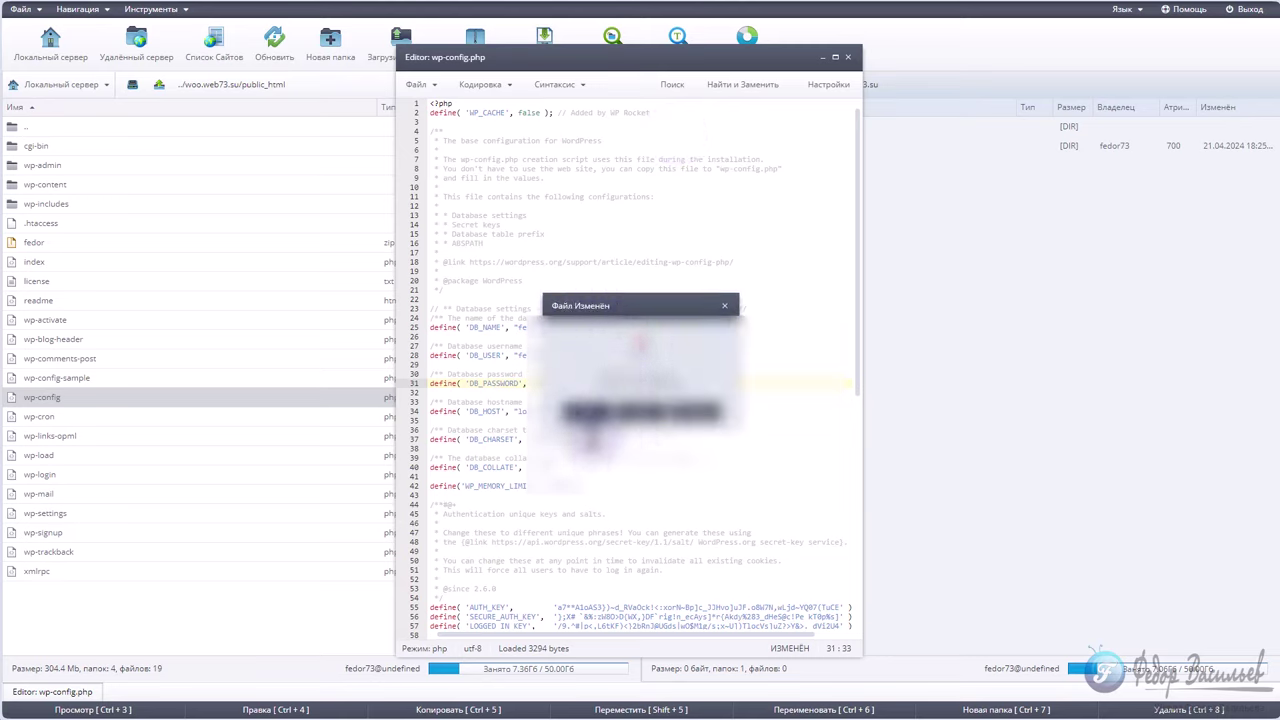
pyautogui.click(587, 410)
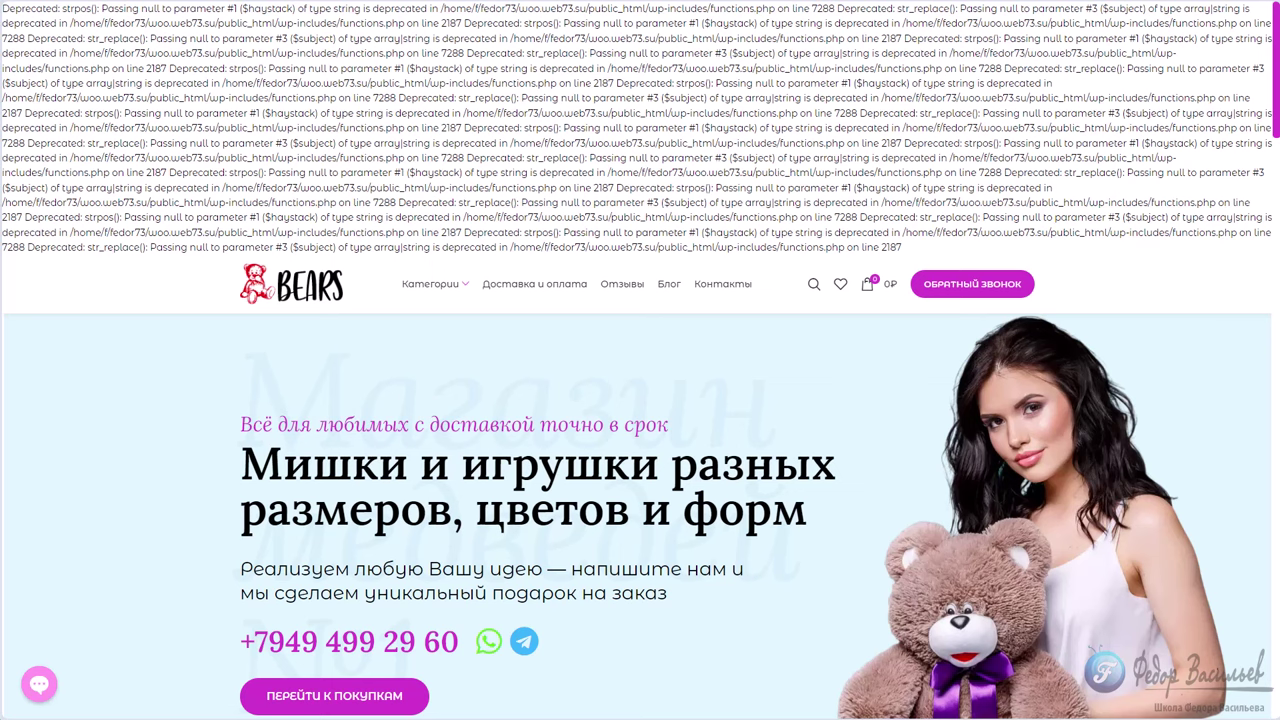
# Leave full-screen view and force a fresh reload of the woo.web73.su home page.
pyautogui.press('F11')
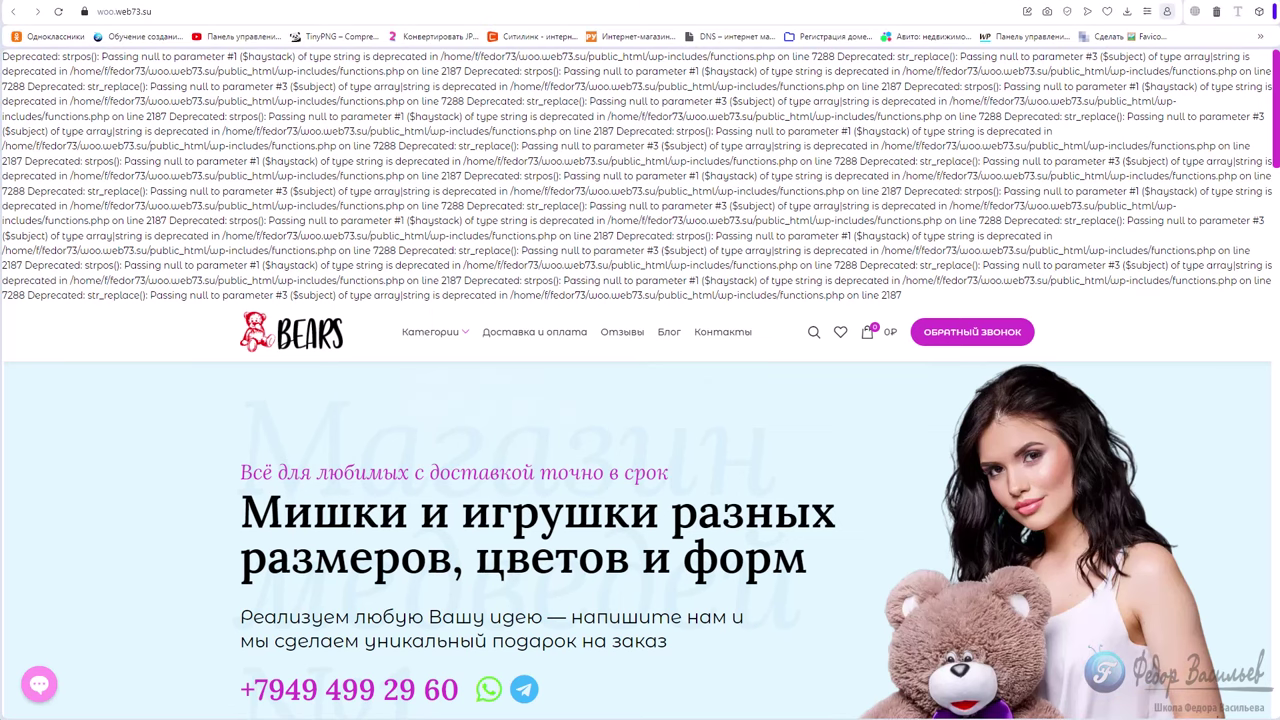
pyautogui.click(140, 11)
pyautogui.click(160, 12)
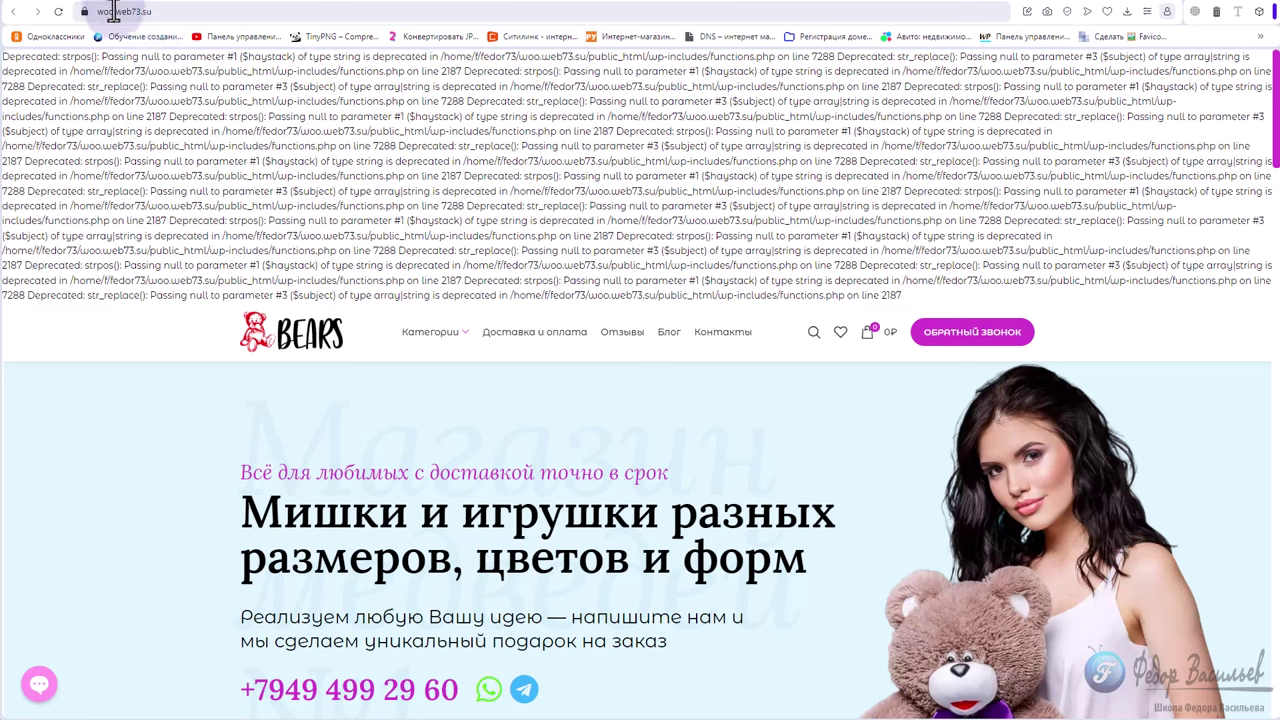
pyautogui.click(115, 11)
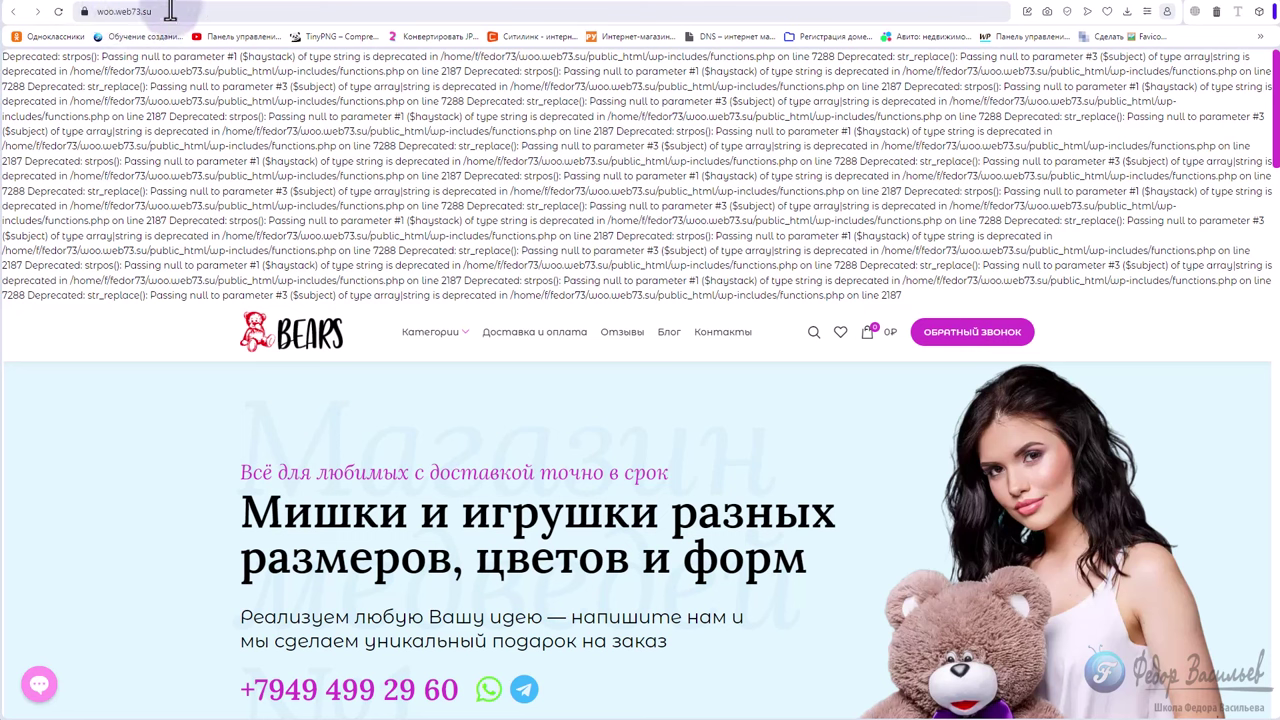
pyautogui.click(135, 12)
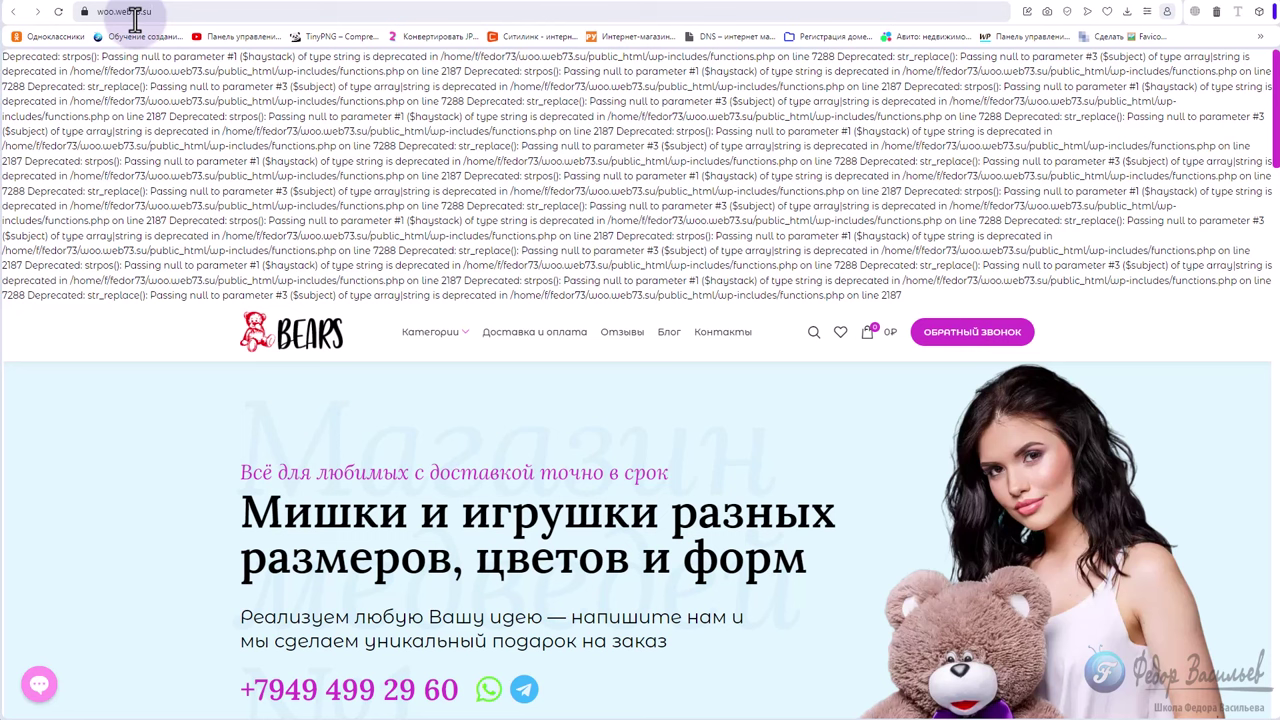
pyautogui.click(150, 12)
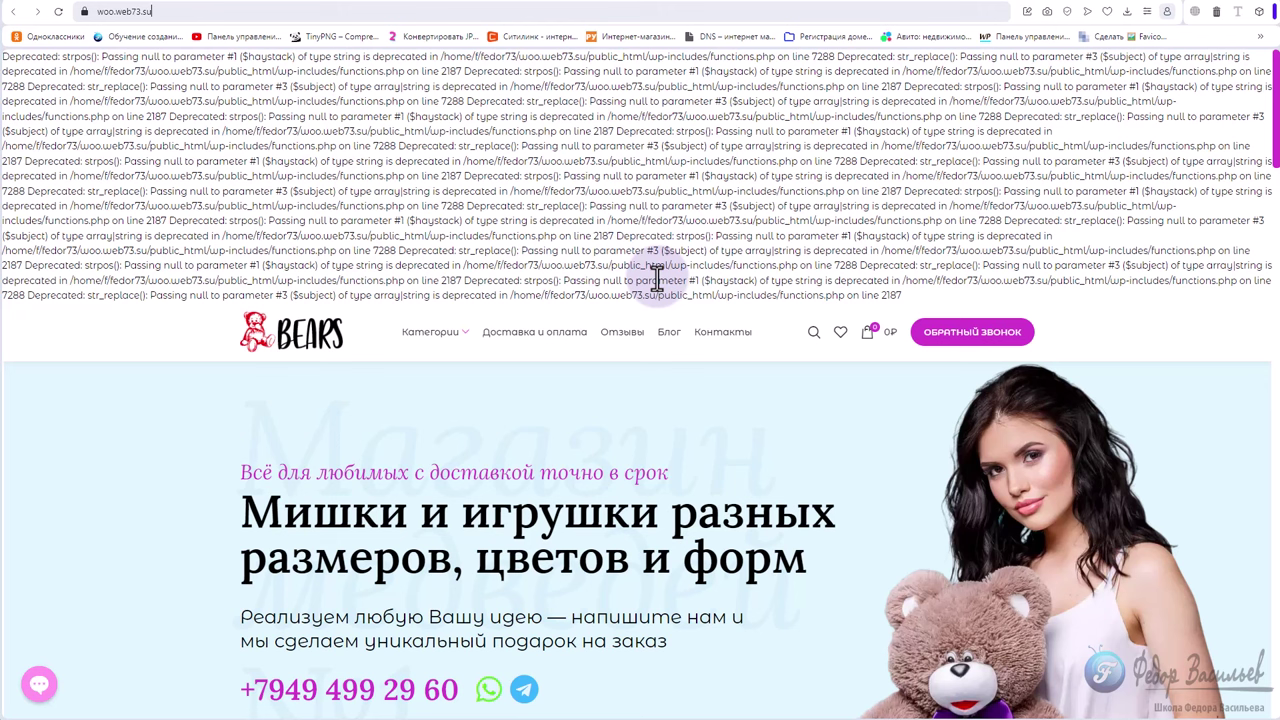
pyautogui.hotkey('ctrl', 'F5')
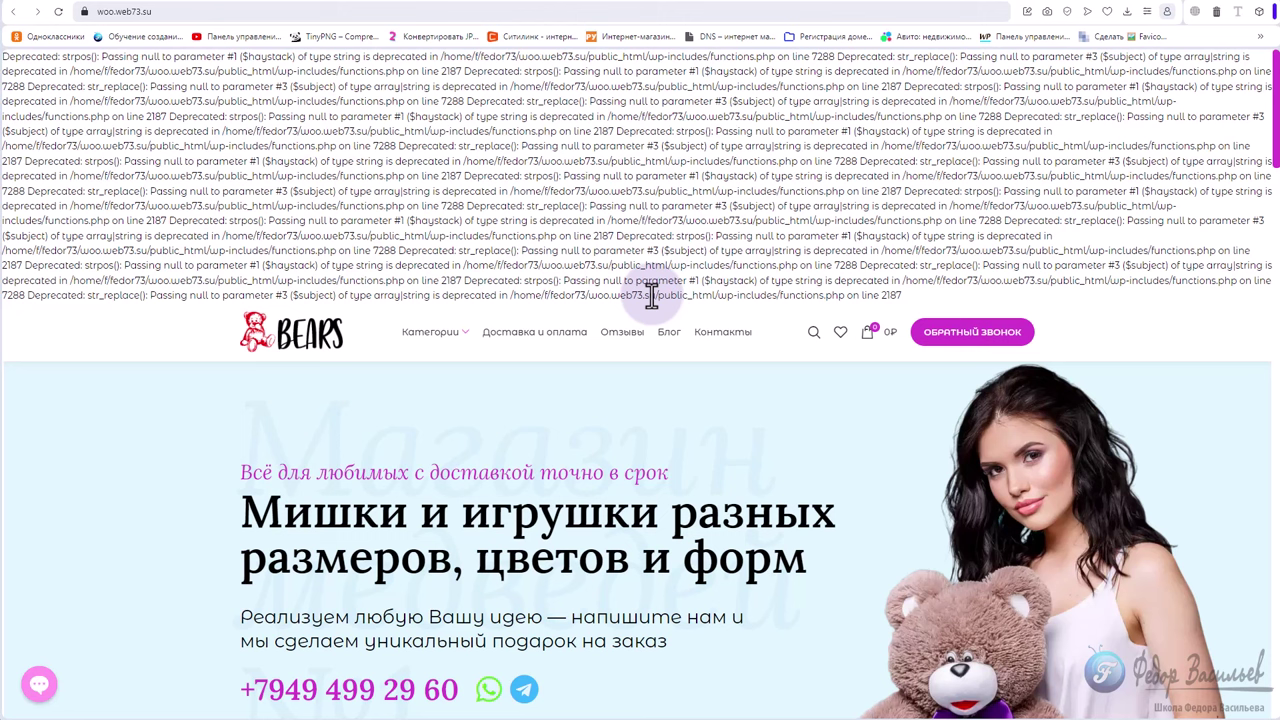
# Examine the store's home page and the PHP deprecation messages above its header.
pyautogui.scroll(-13, 447, 470)
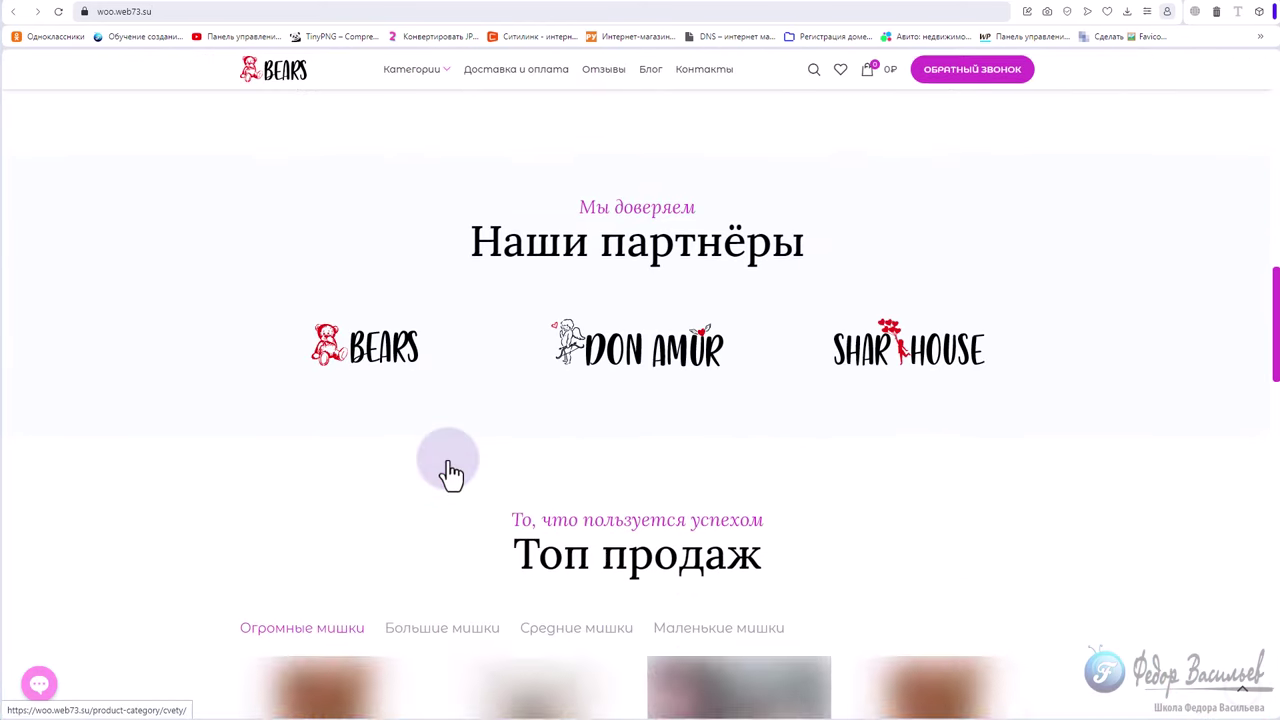
pyautogui.scroll(-3, 447, 470)
pyautogui.scroll(15, 447, 470)
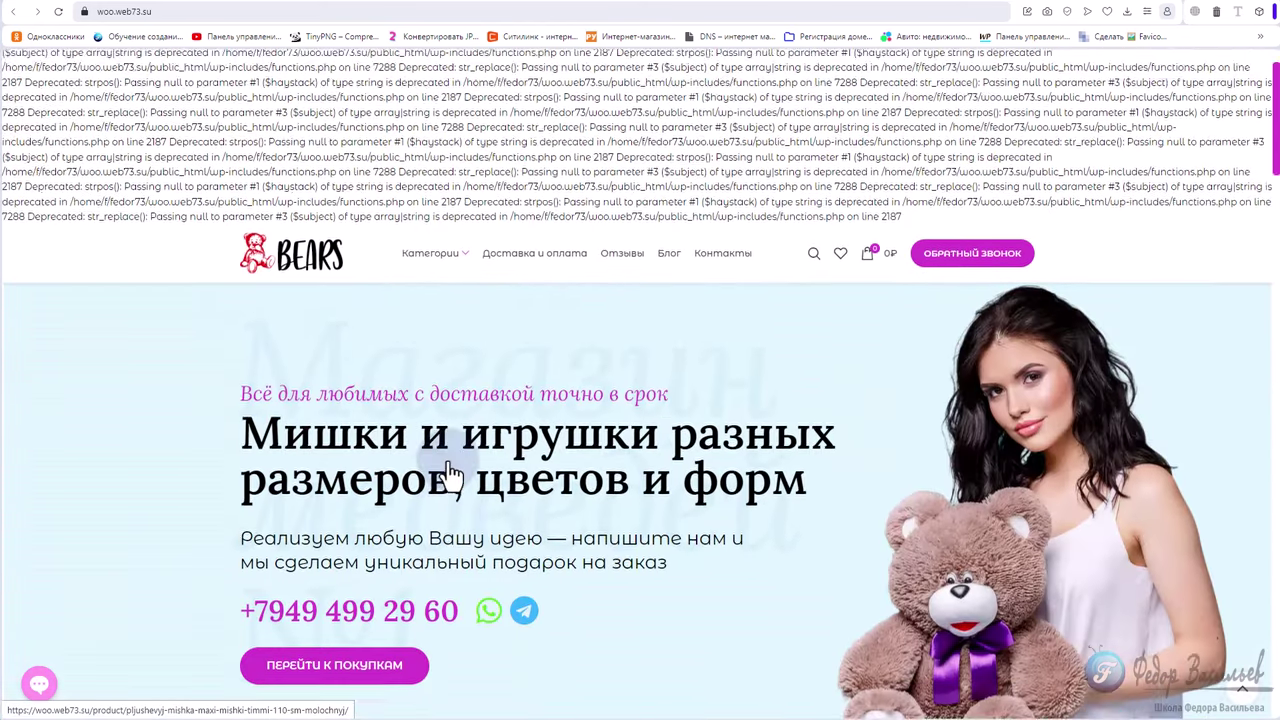
pyautogui.moveTo(314, 94); pyautogui.dragTo(486, 234)
pyautogui.click(571, 253)
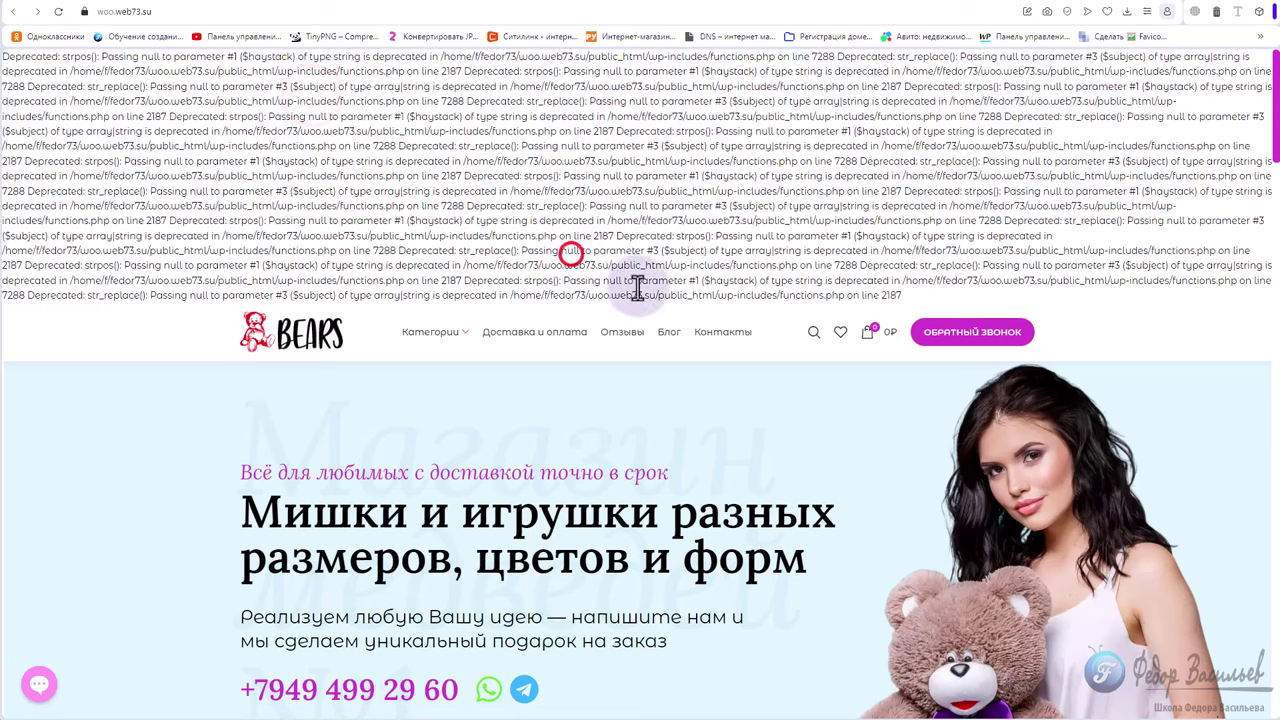
pyautogui.moveTo(717, 294); pyautogui.dragTo(391, 56)
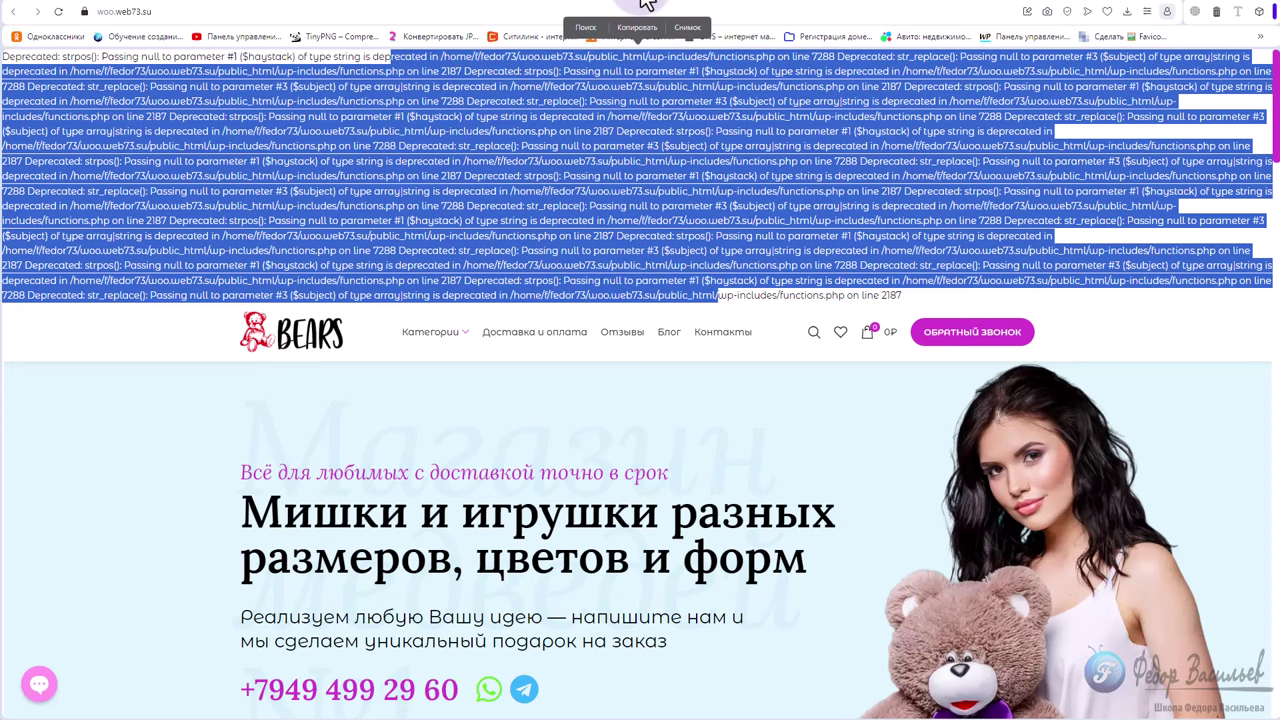
# Check the PHP version setting and its available options for woo.web73.su in the Beget panel, leaving the site settings closed.
pyautogui.click(645, 3)
pyautogui.scroll(-1, 651, 207)
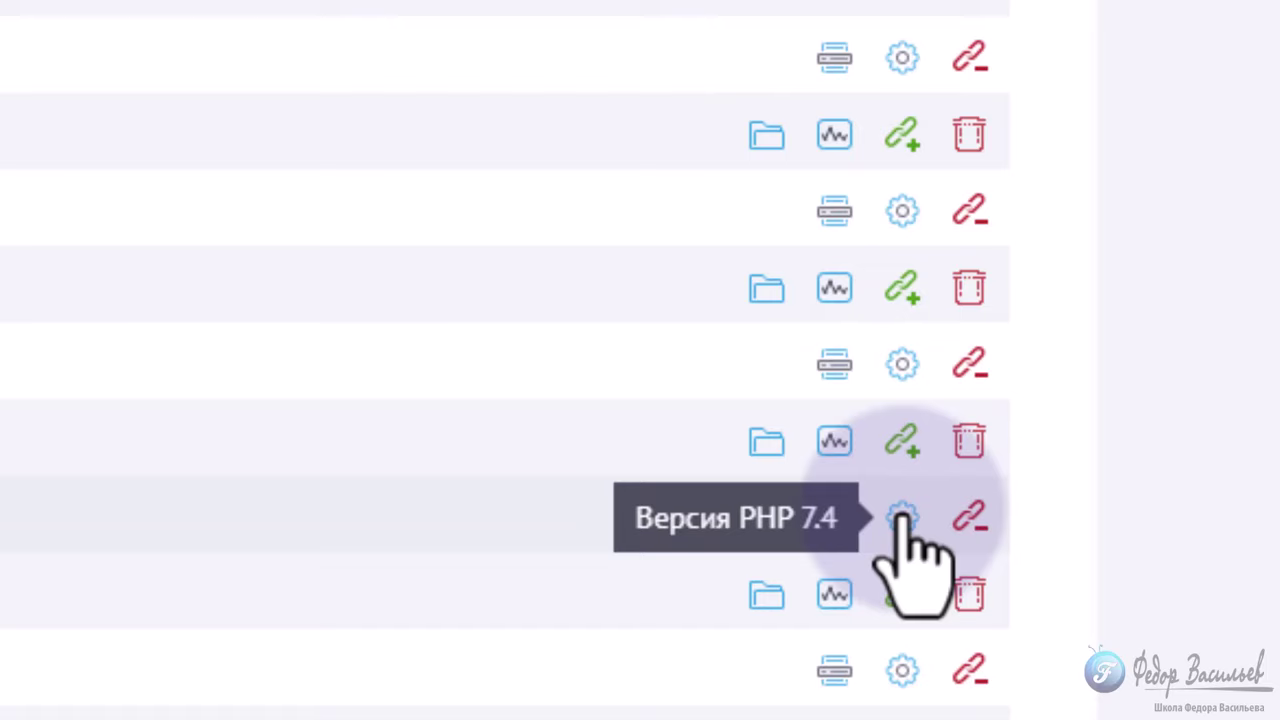
pyautogui.click(903, 517)
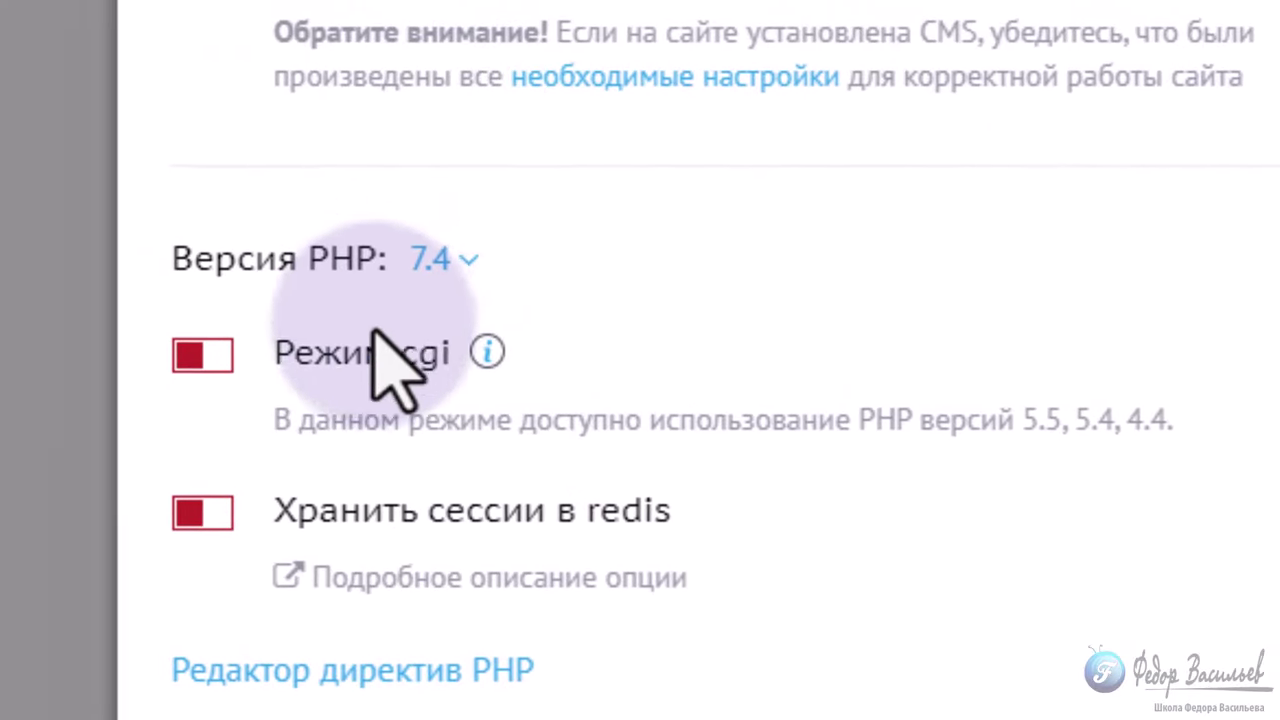
pyautogui.click(441, 260)
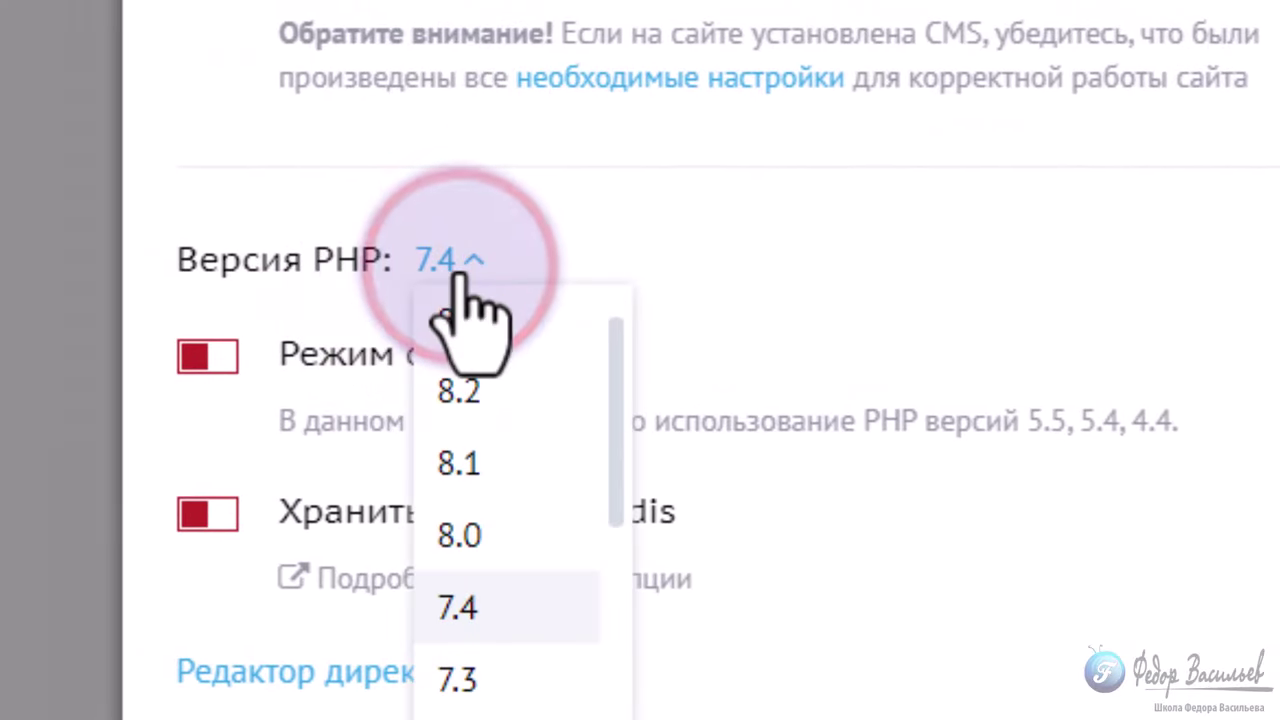
pyautogui.click(531, 234)
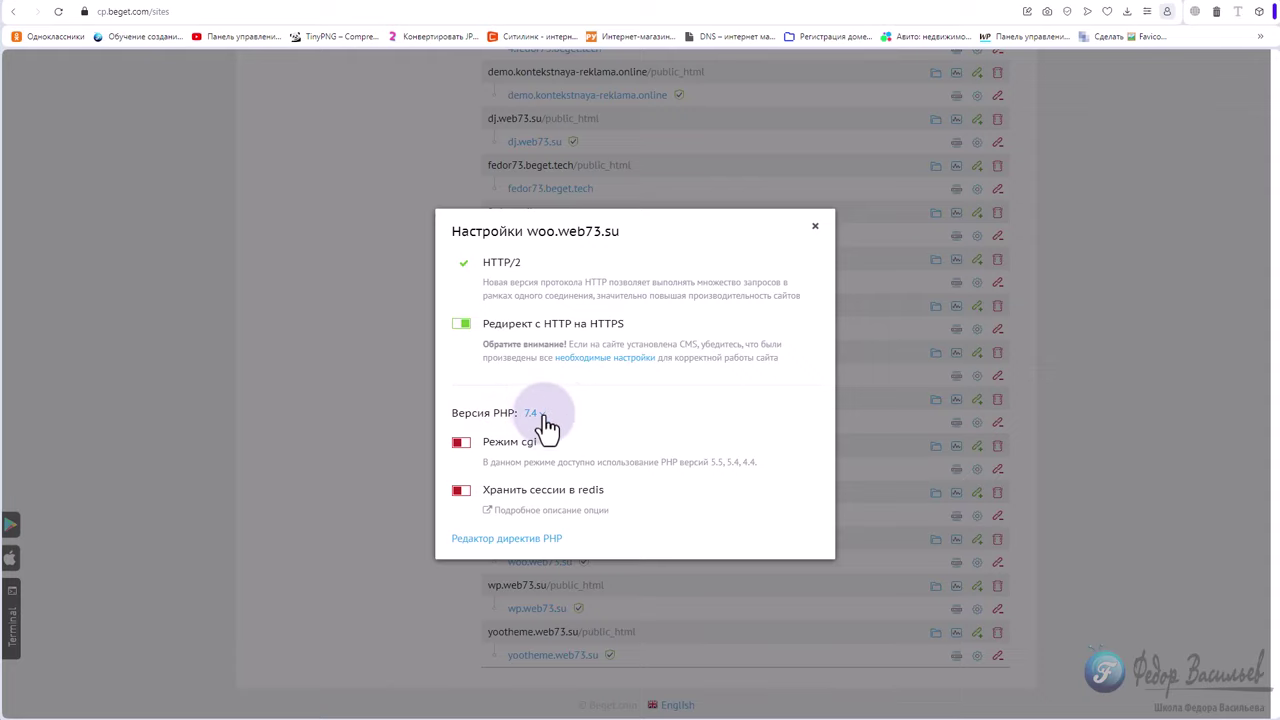
pyautogui.click(815, 226)
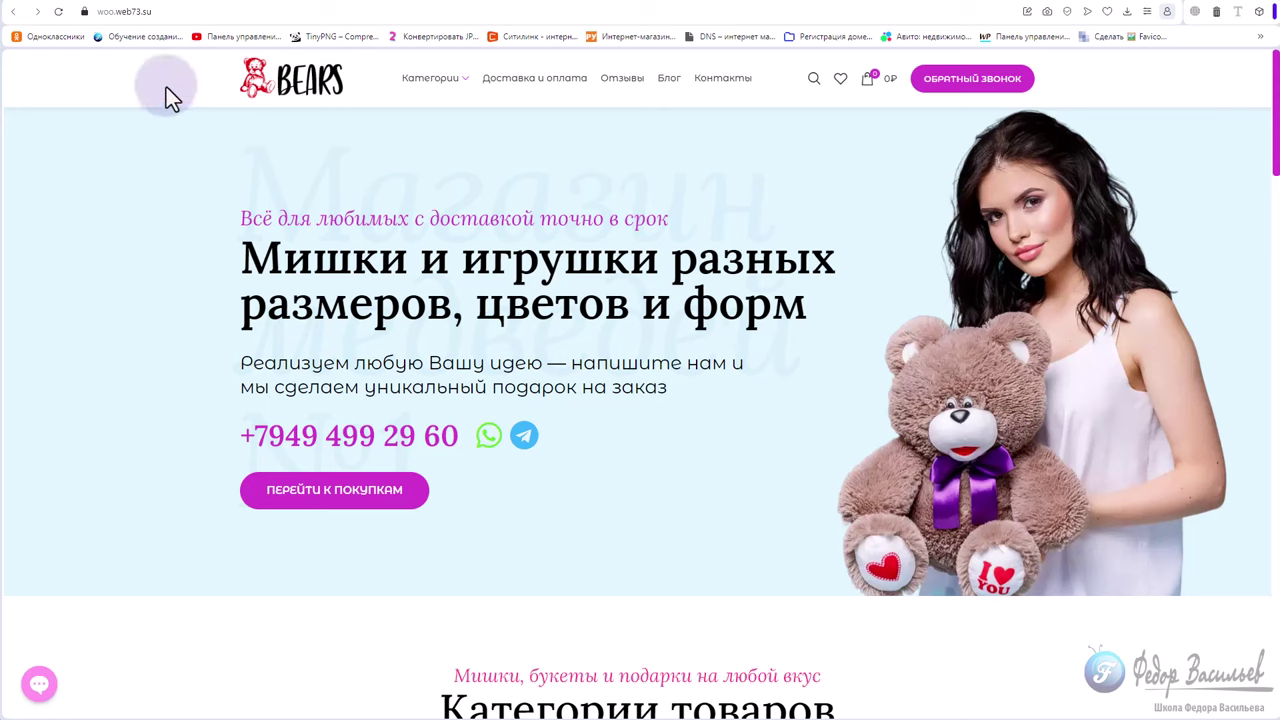
# Review the woo.web73.su home page from the header to the footer, including categories, top sales and blog sections.
pyautogui.click(133, 14)
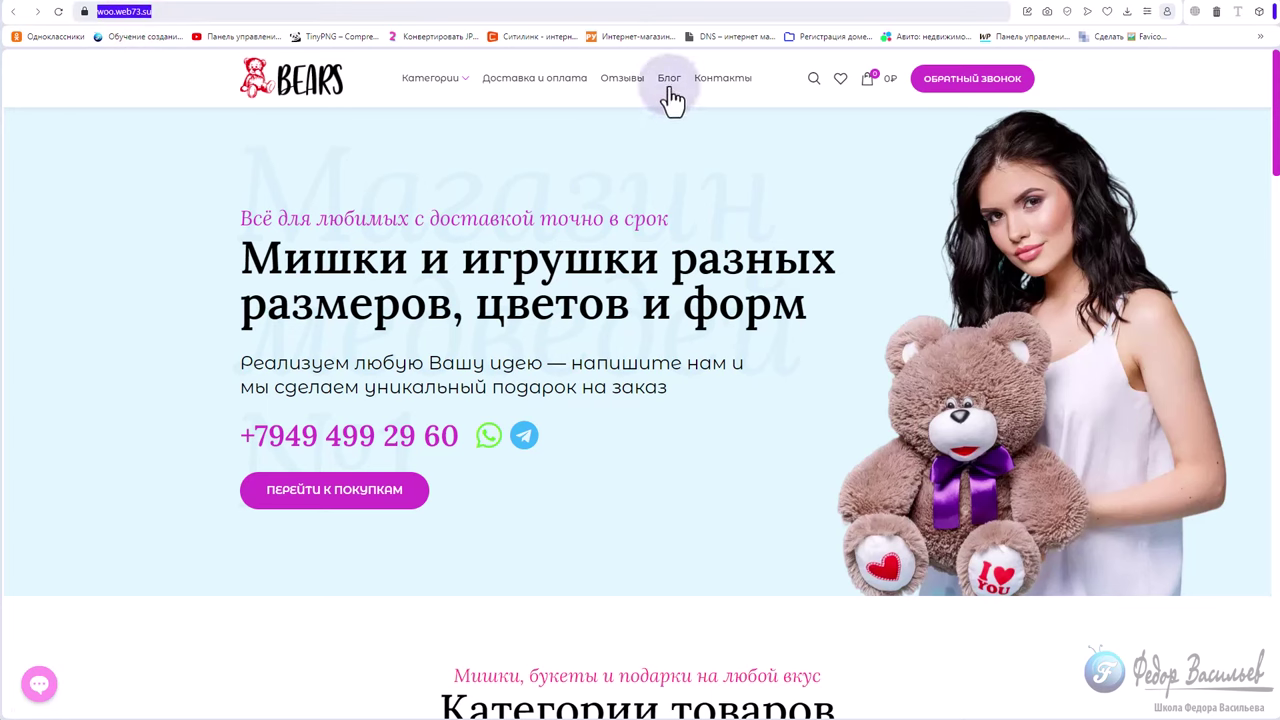
pyautogui.scroll(-8, 909, 243)
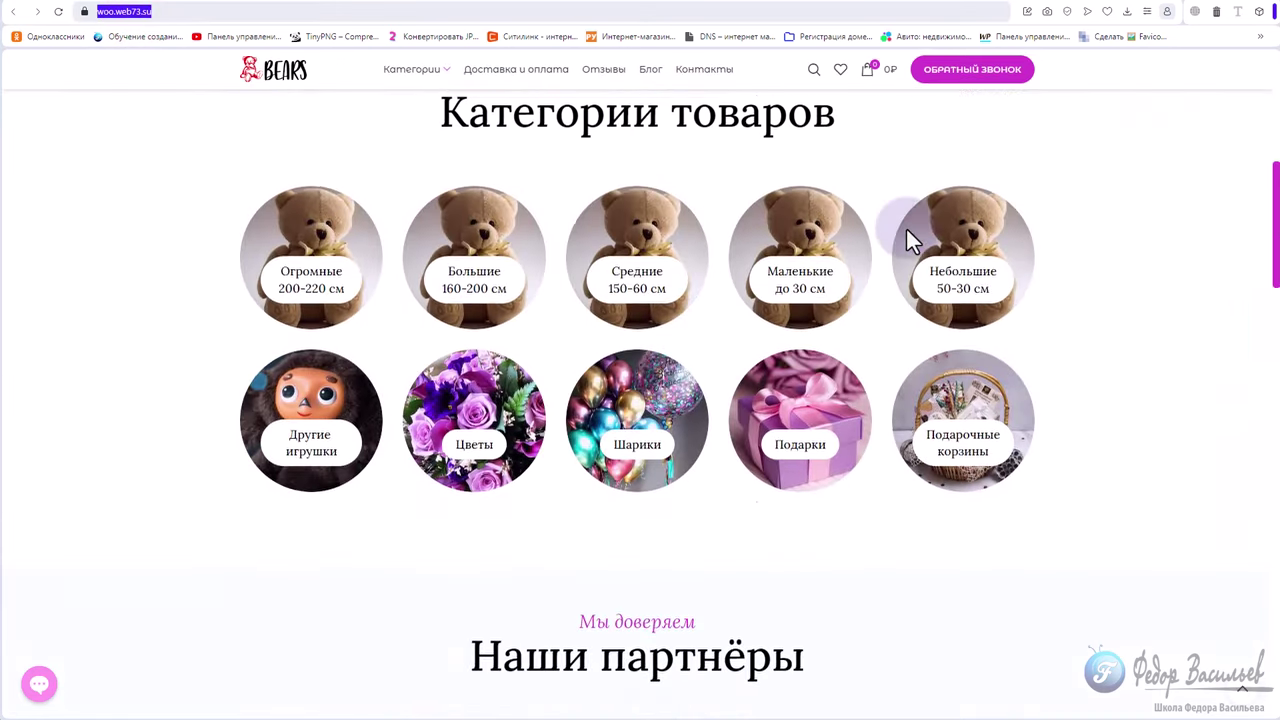
pyautogui.scroll(-20, 906, 230)
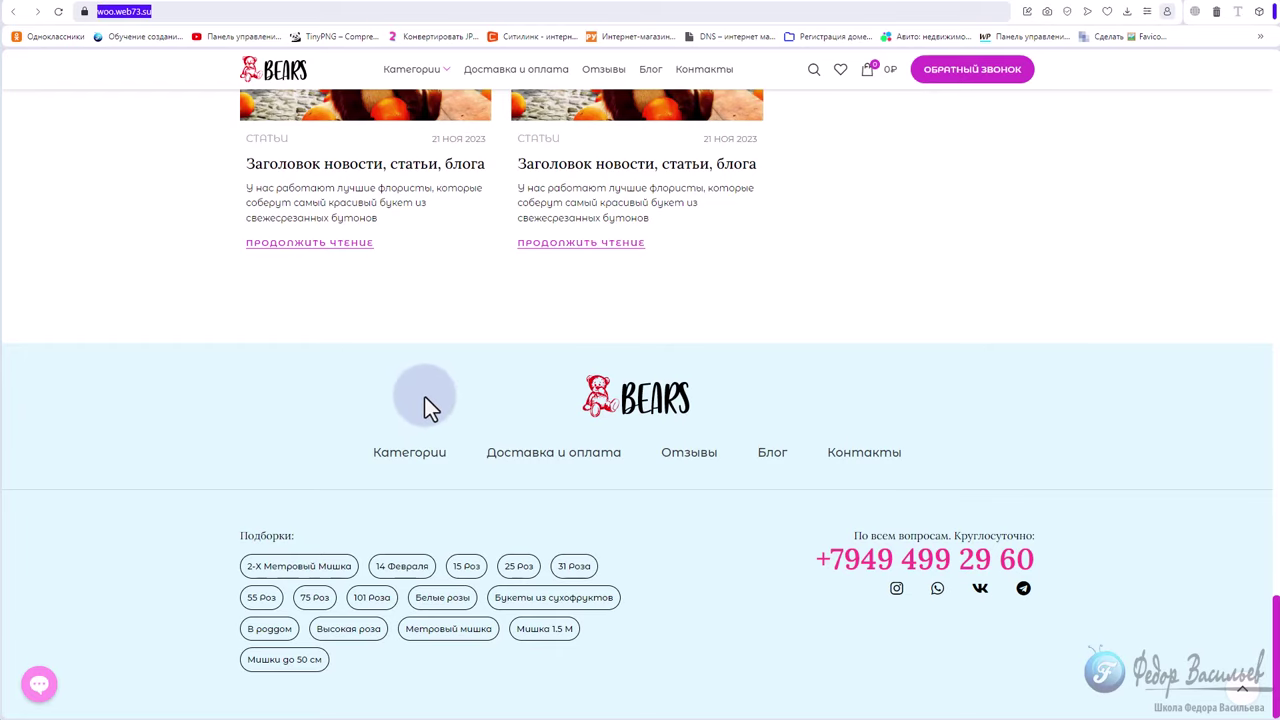
pyautogui.scroll(15, 122, 385)
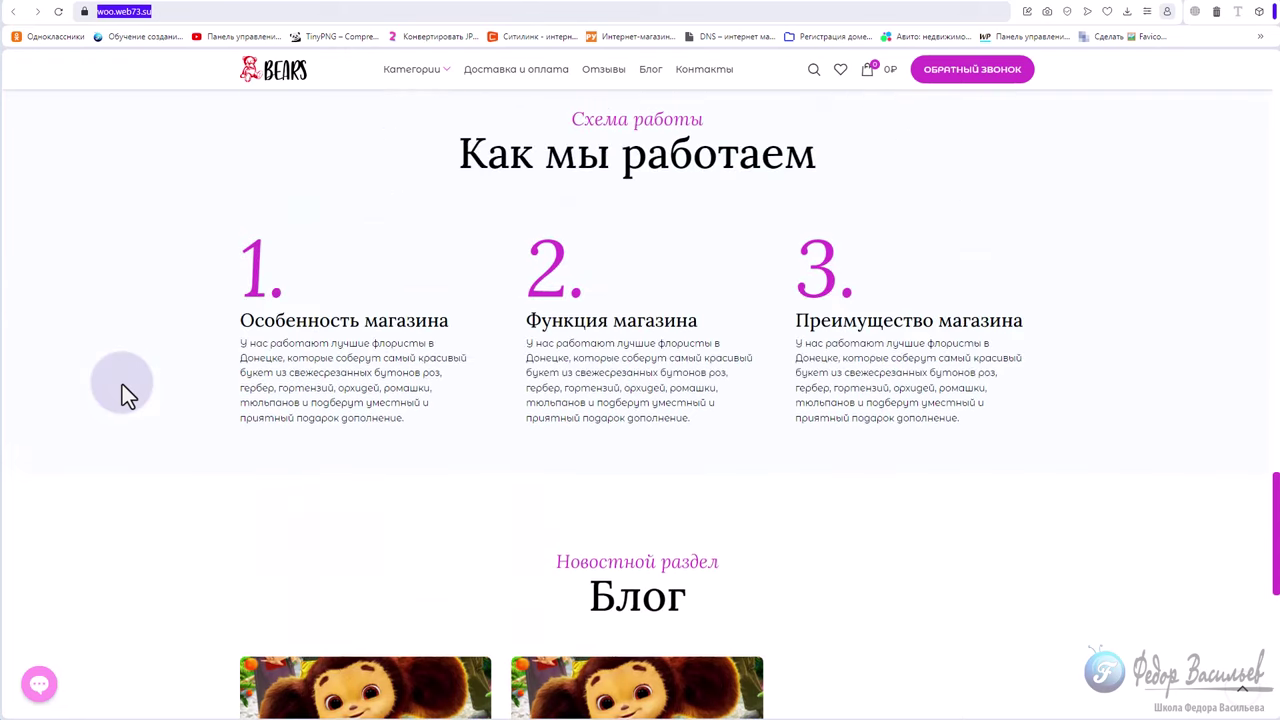
pyautogui.scroll(12, 120, 387)
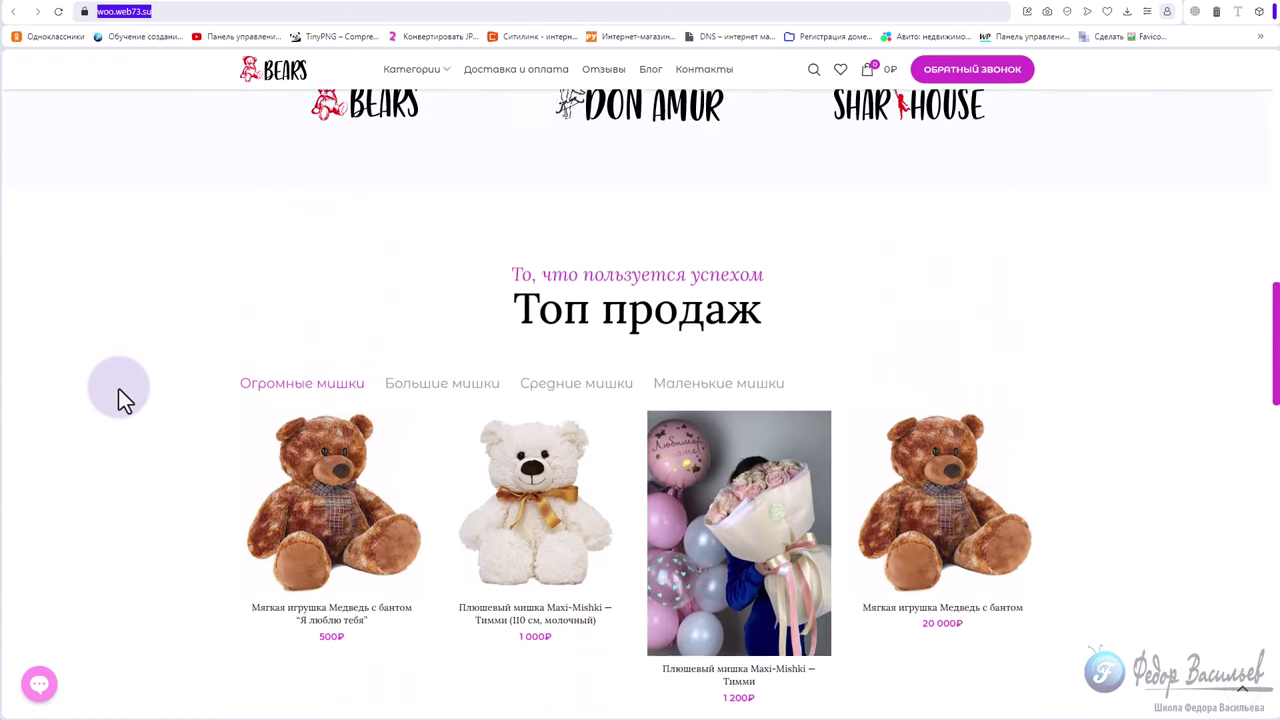
pyautogui.scroll(10, 122, 410)
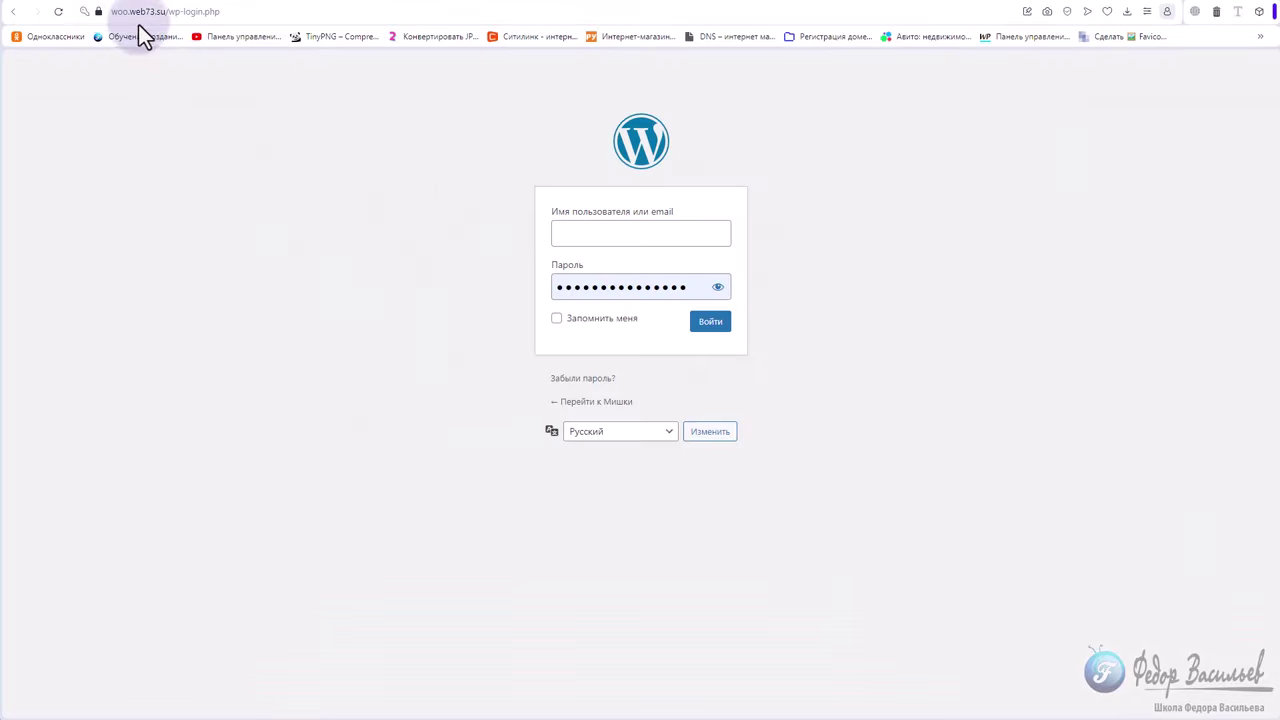
# Sign in to the WordPress admin dashboard of woo.web73.su from its wp-login.php page.
pyautogui.click(138, 14)
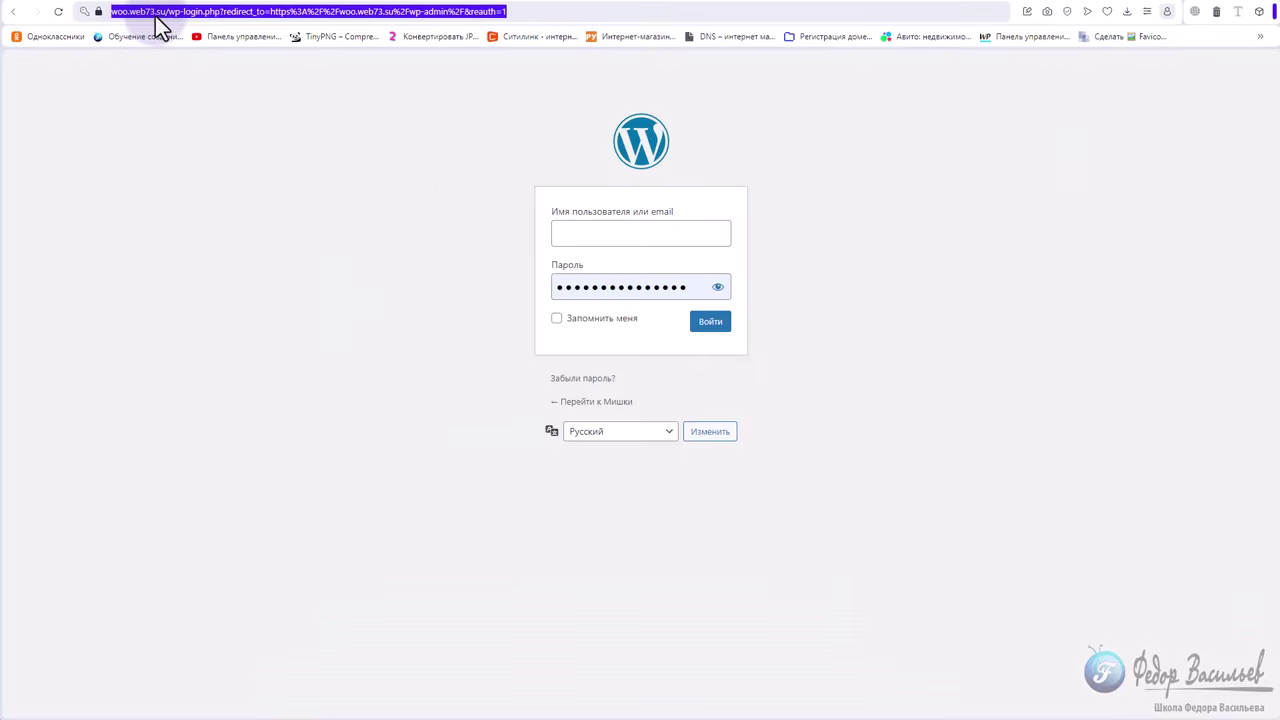
pyautogui.click(158, 13)
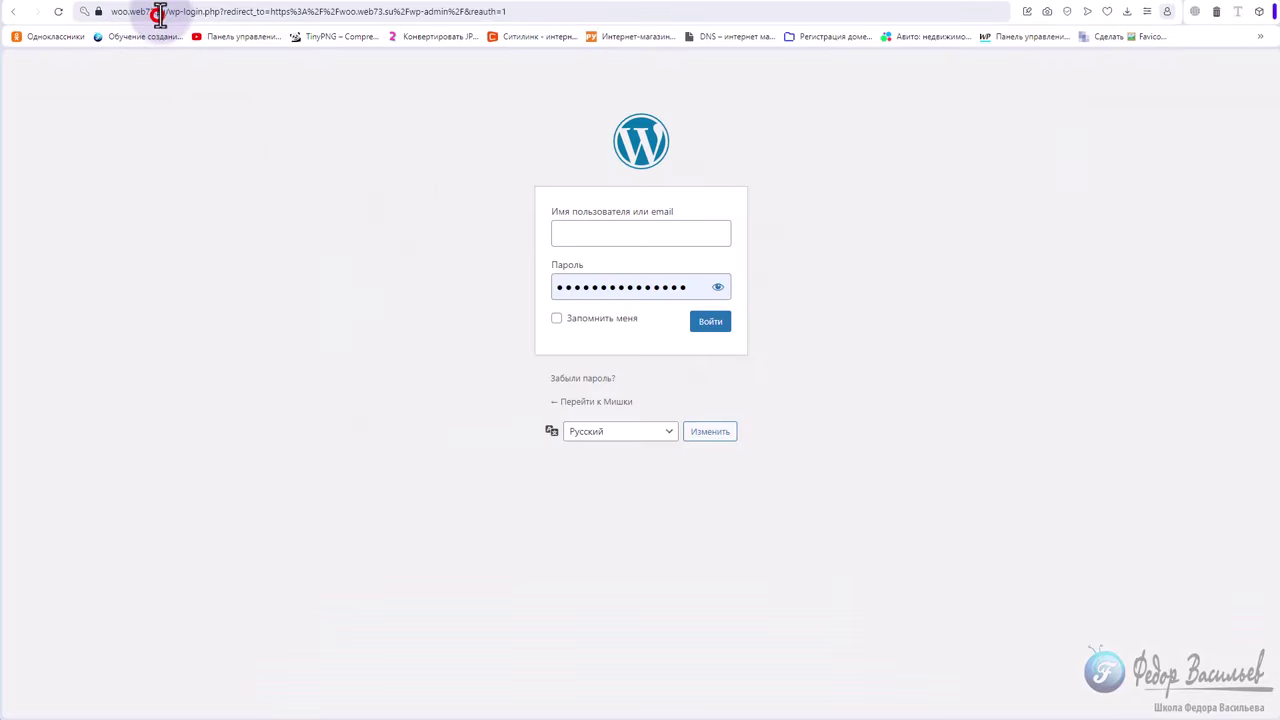
pyautogui.click(587, 228)
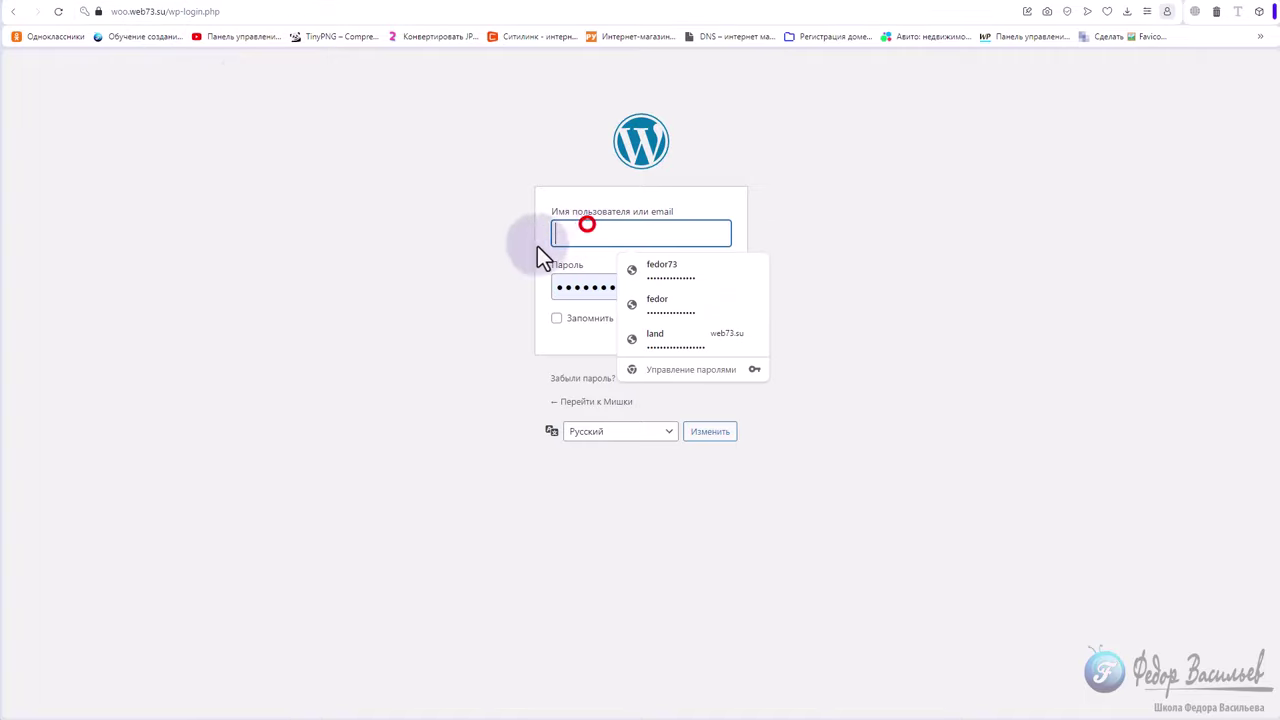
pyautogui.click(923, 241)
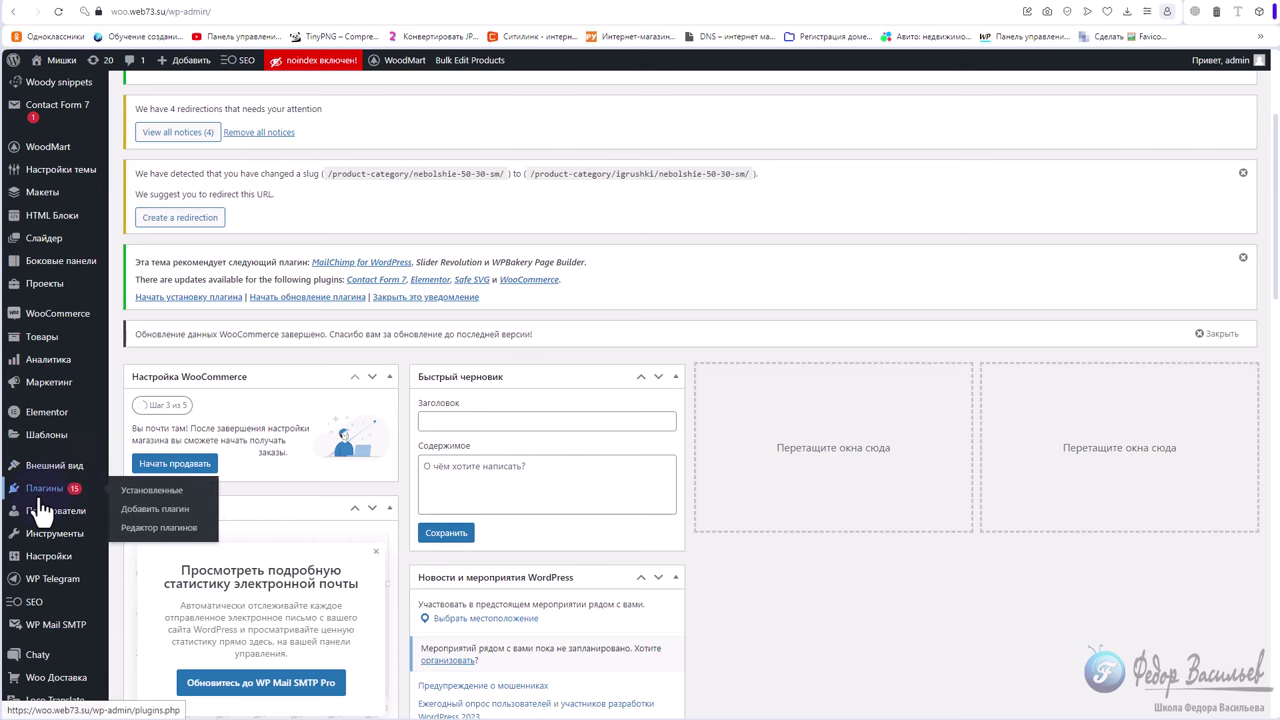
# Find the Better Search Replace plugin in the WordPress plugin directory, install it and activate it.
pyautogui.click(38, 495)
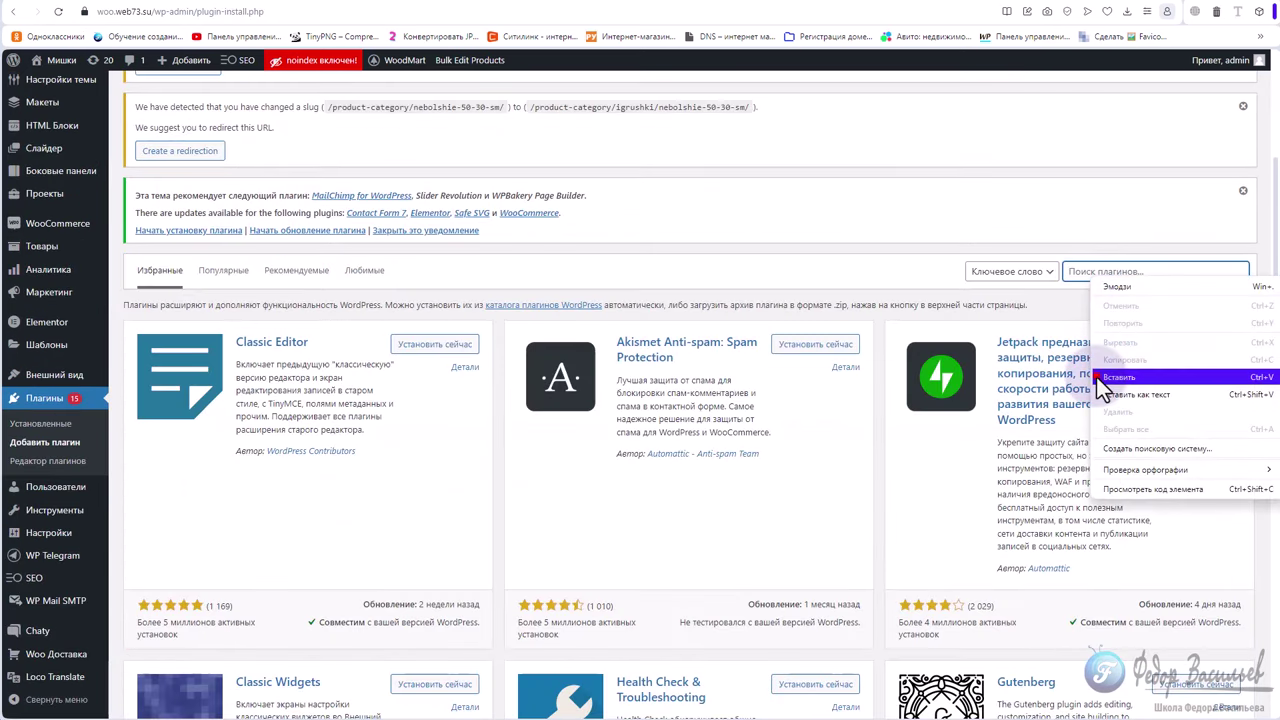
pyautogui.click(1096, 376)
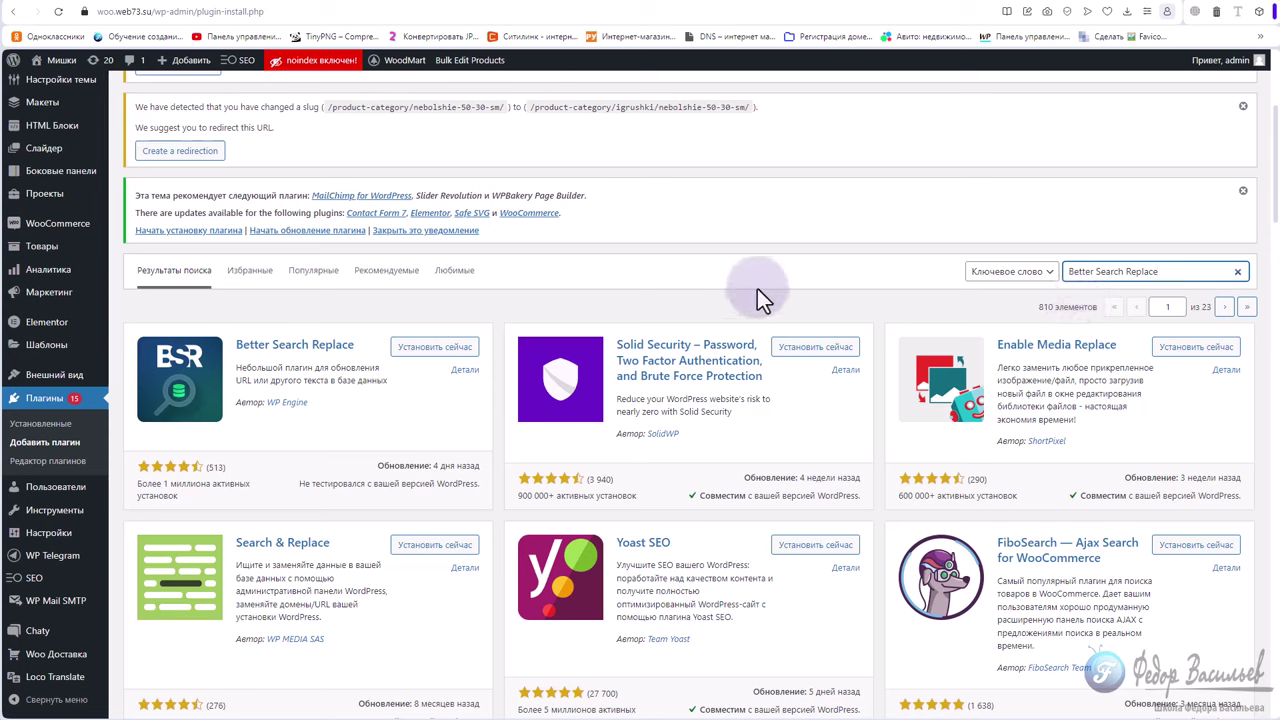
pyautogui.moveTo(229, 345); pyautogui.dragTo(270, 345)
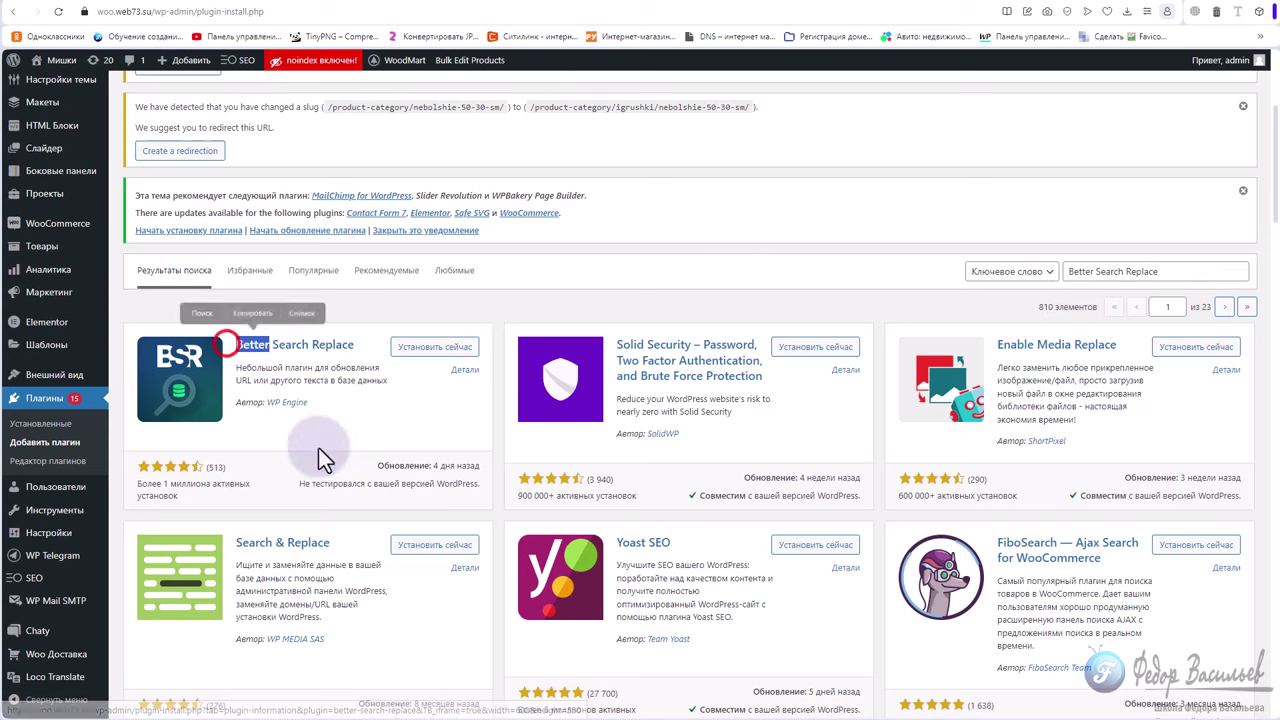
pyautogui.click(337, 425)
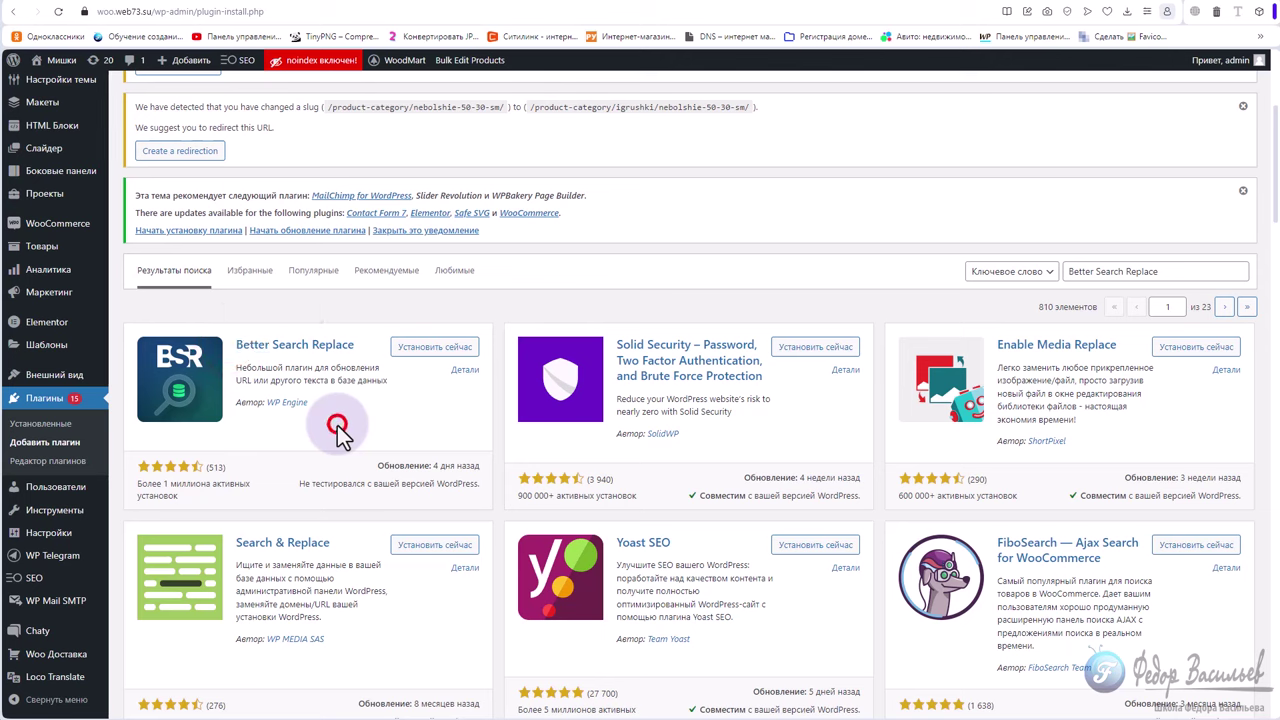
pyautogui.click(413, 350)
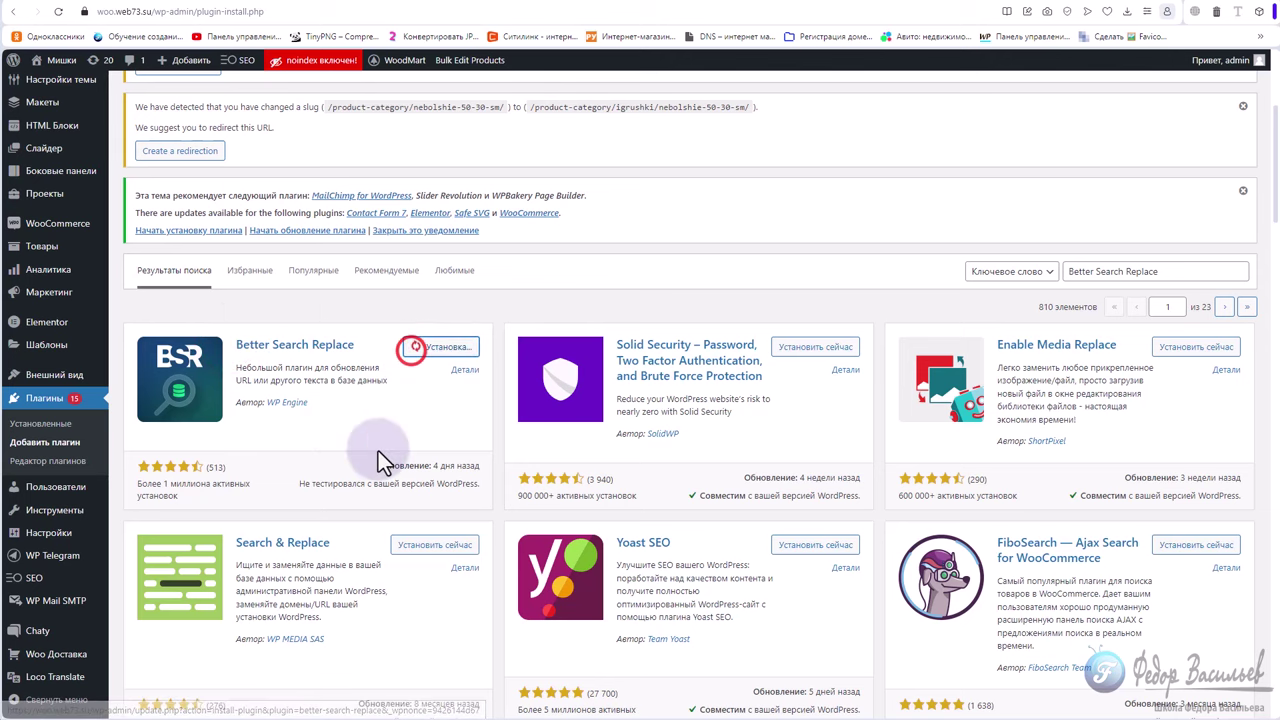
pyautogui.click(420, 348)
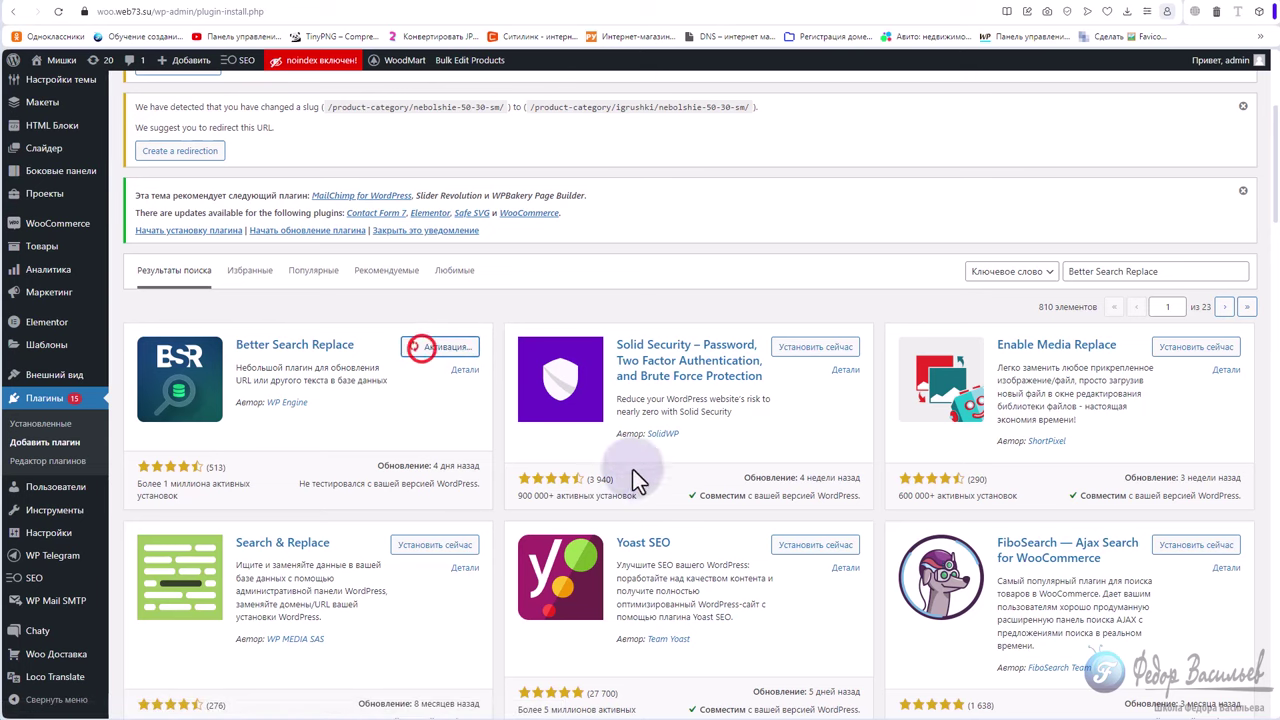
# Open the Better Search Replace tool in the WordPress admin and display its settings section.
pyautogui.scroll(-2, 420, 348)
pyautogui.moveTo(60, 512)
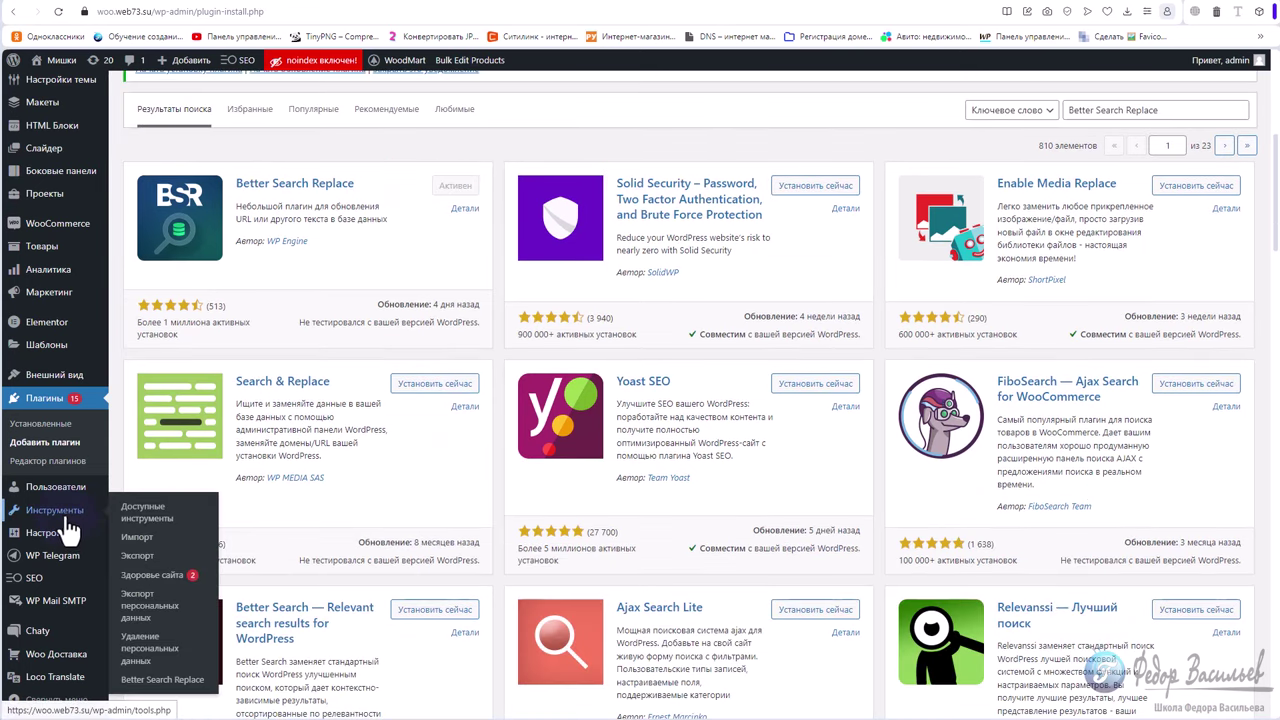
pyautogui.click(160, 684)
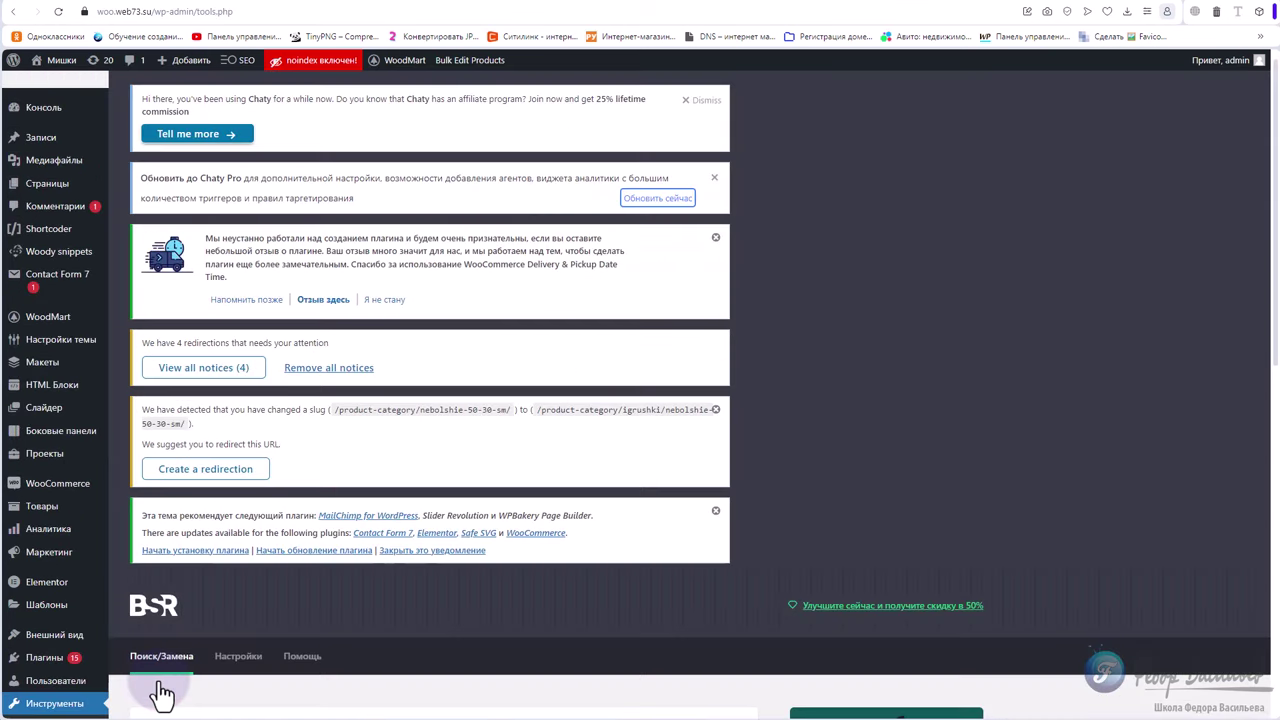
pyautogui.scroll(-5, 165, 690)
pyautogui.click(236, 195)
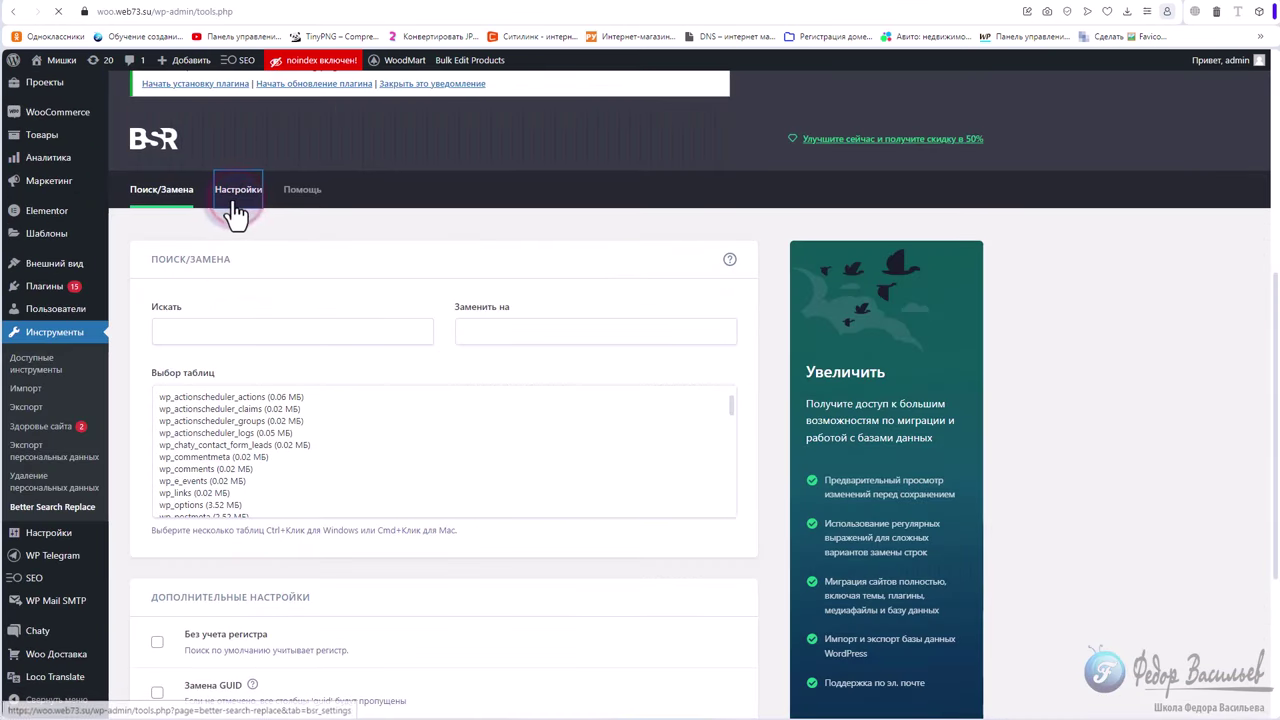
pyautogui.scroll(-3, 290, 310)
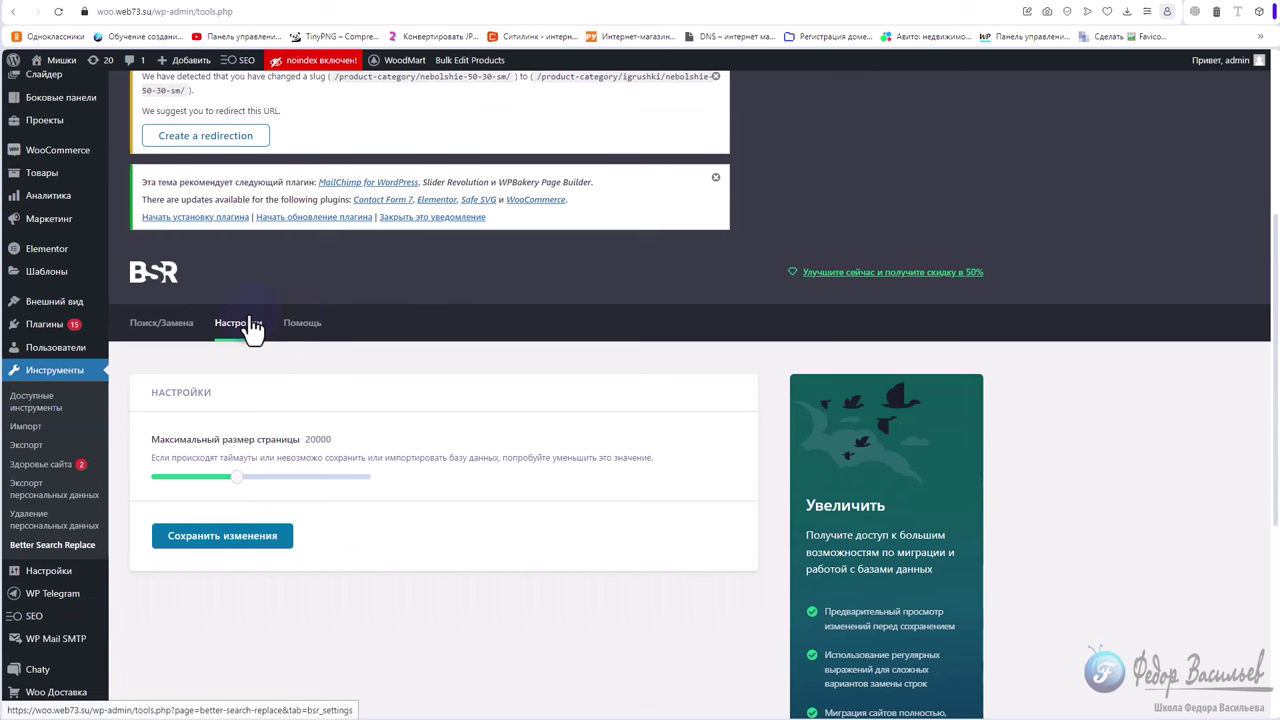
# Look over the Better Search Replace settings and return to its search and replace (Поиск/Замена) form.
pyautogui.scroll(-2, 255, 315)
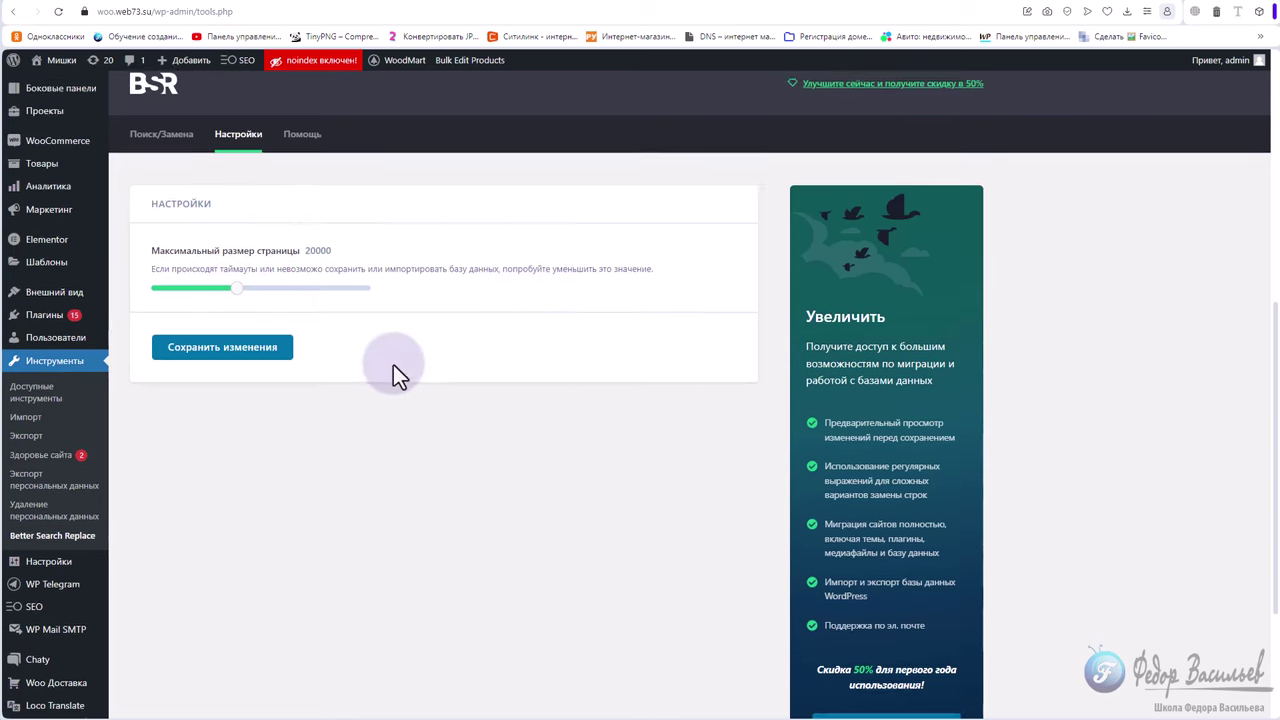
pyautogui.scroll(2, 300, 355)
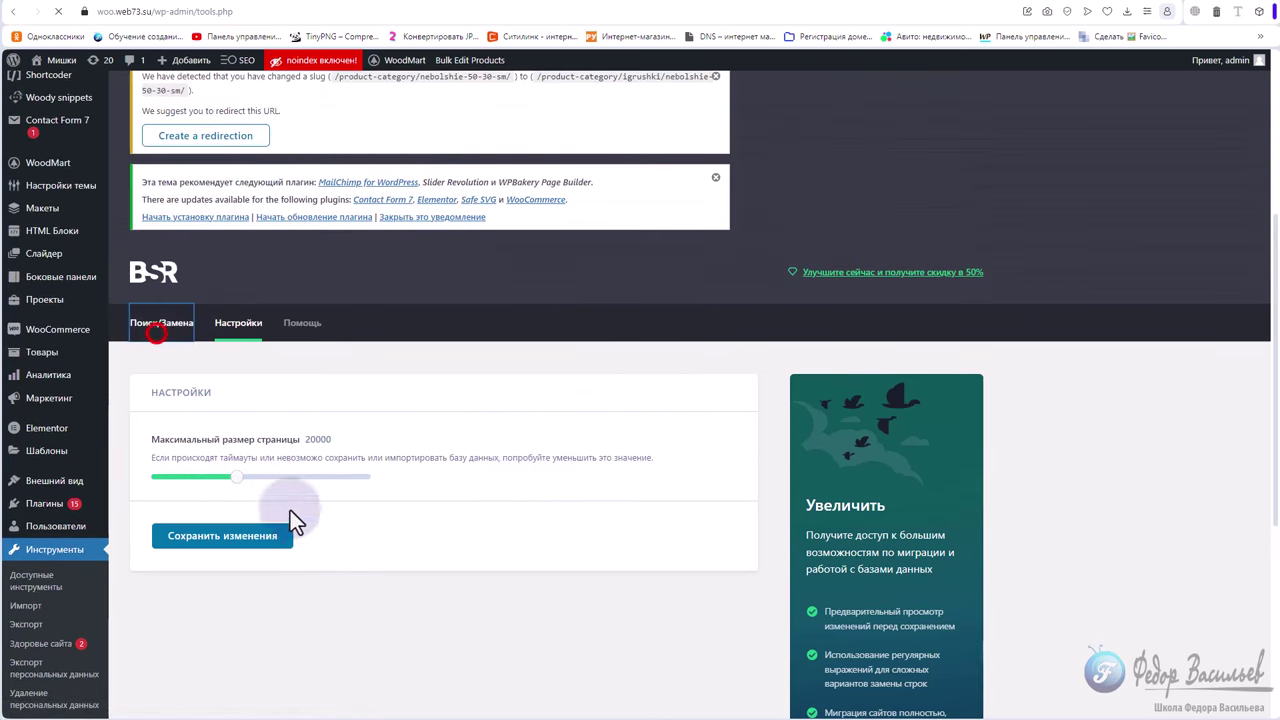
pyautogui.click(157, 335)
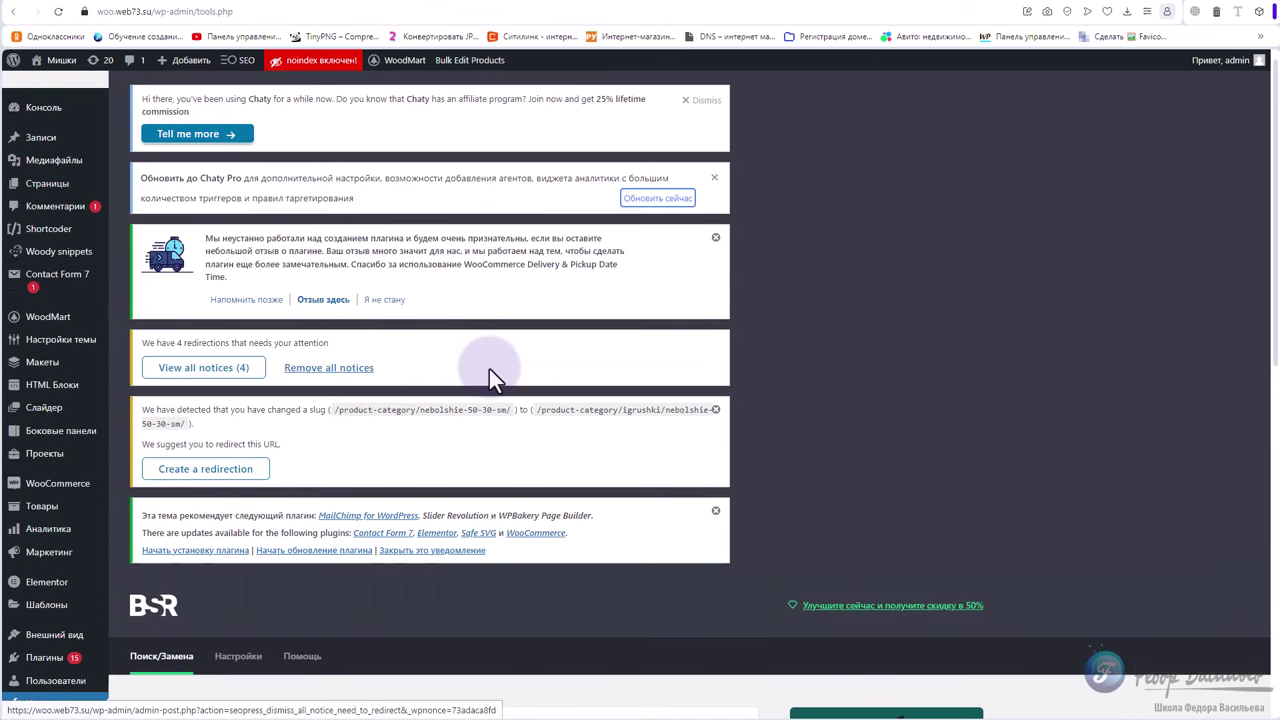
pyautogui.scroll(-1, 482, 373)
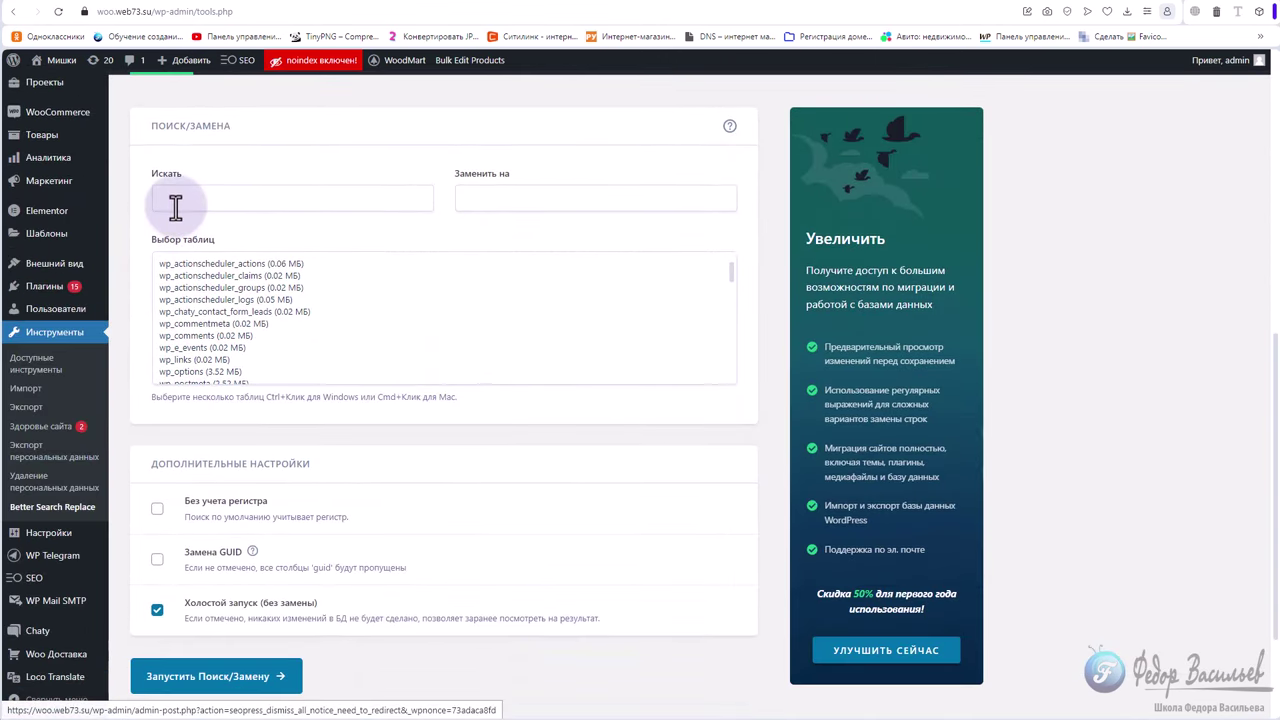
pyautogui.scroll(1, 217, 367)
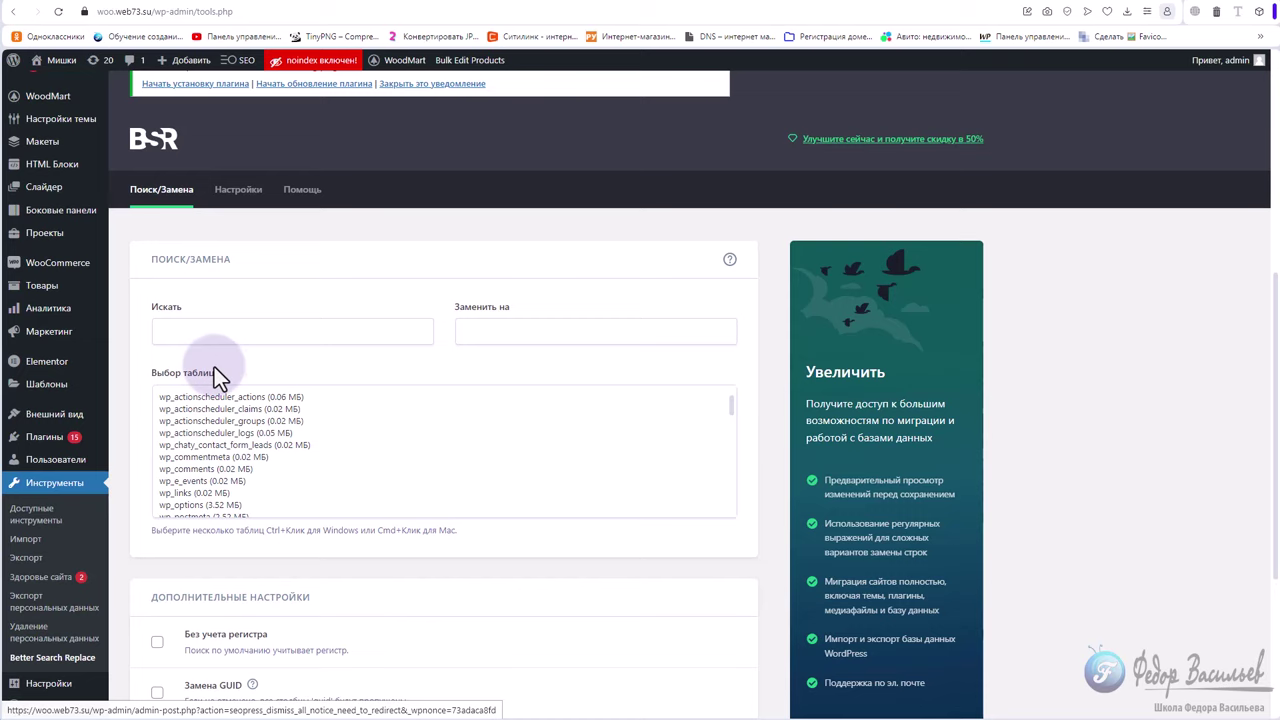
pyautogui.click(167, 334)
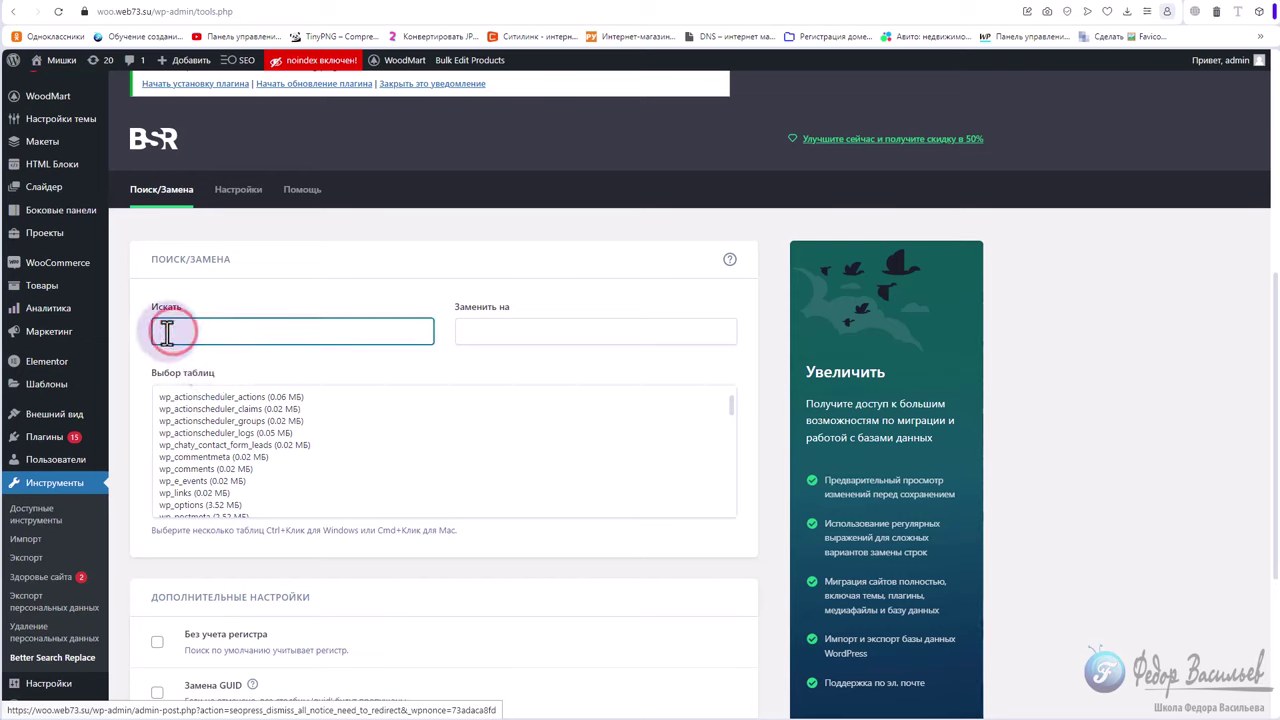
pyautogui.click(501, 332)
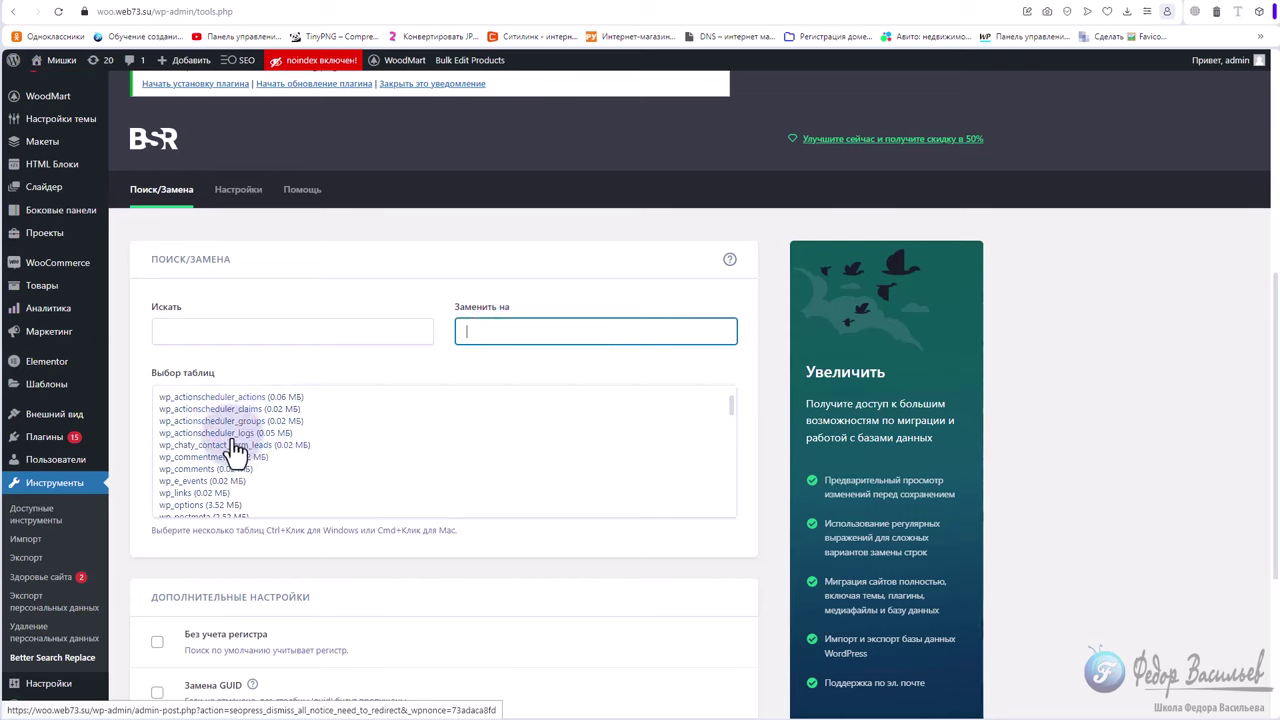
pyautogui.scroll(-2, 234, 451)
pyautogui.scroll(2, 200, 452)
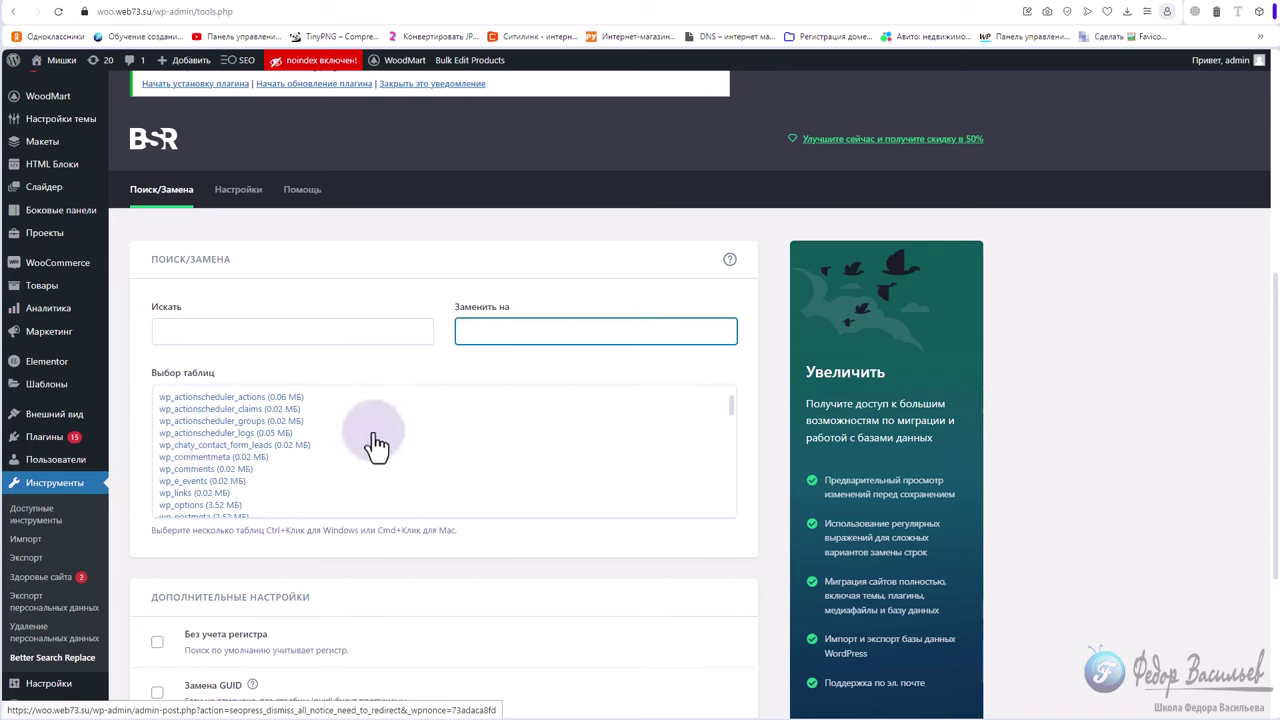
pyautogui.rightClick(484, 330)
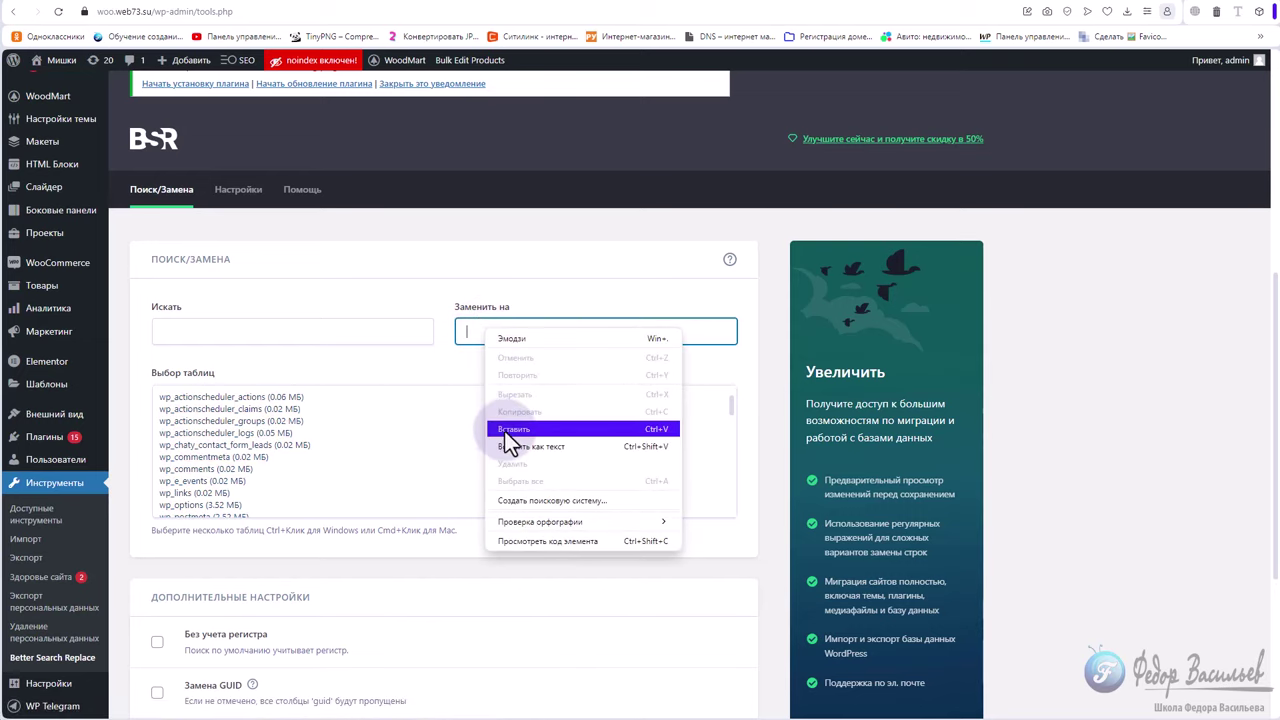
pyautogui.click(508, 432)
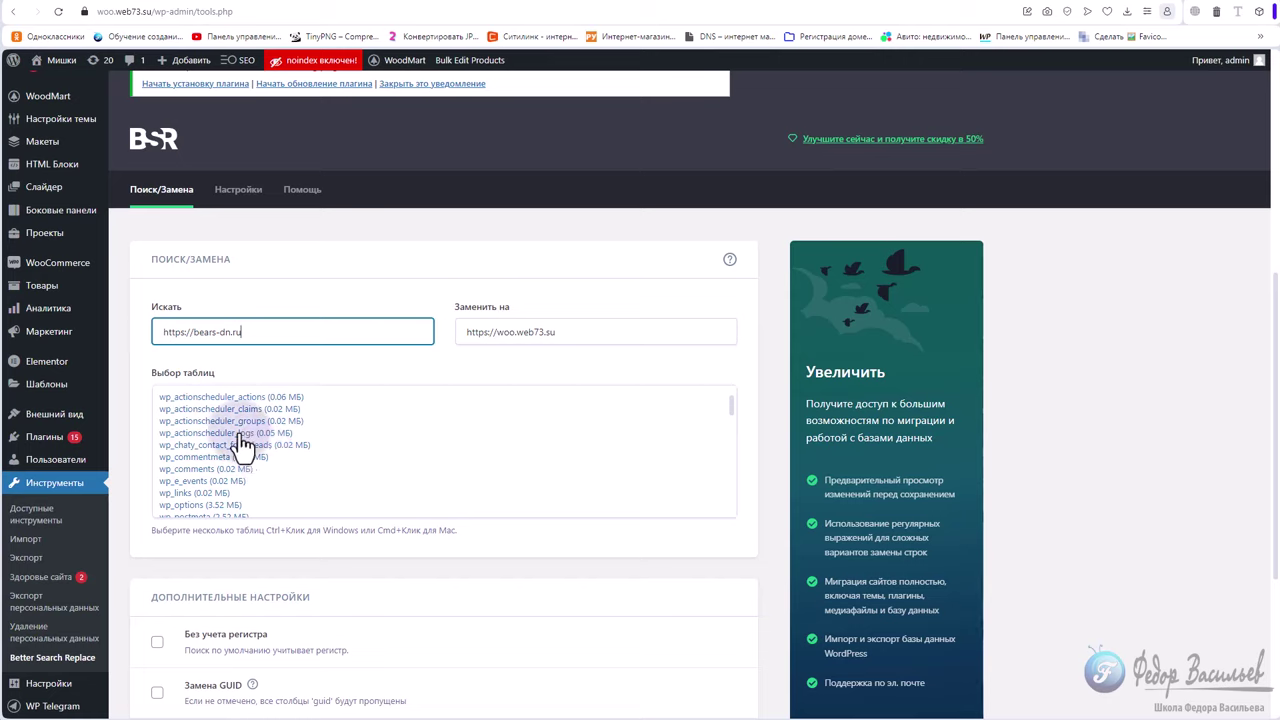
# Select all database tables for the replacement, from wp_actionscheduler_actions to wp_wpmailsmtp_tasks_meta.
pyautogui.click(242, 398)
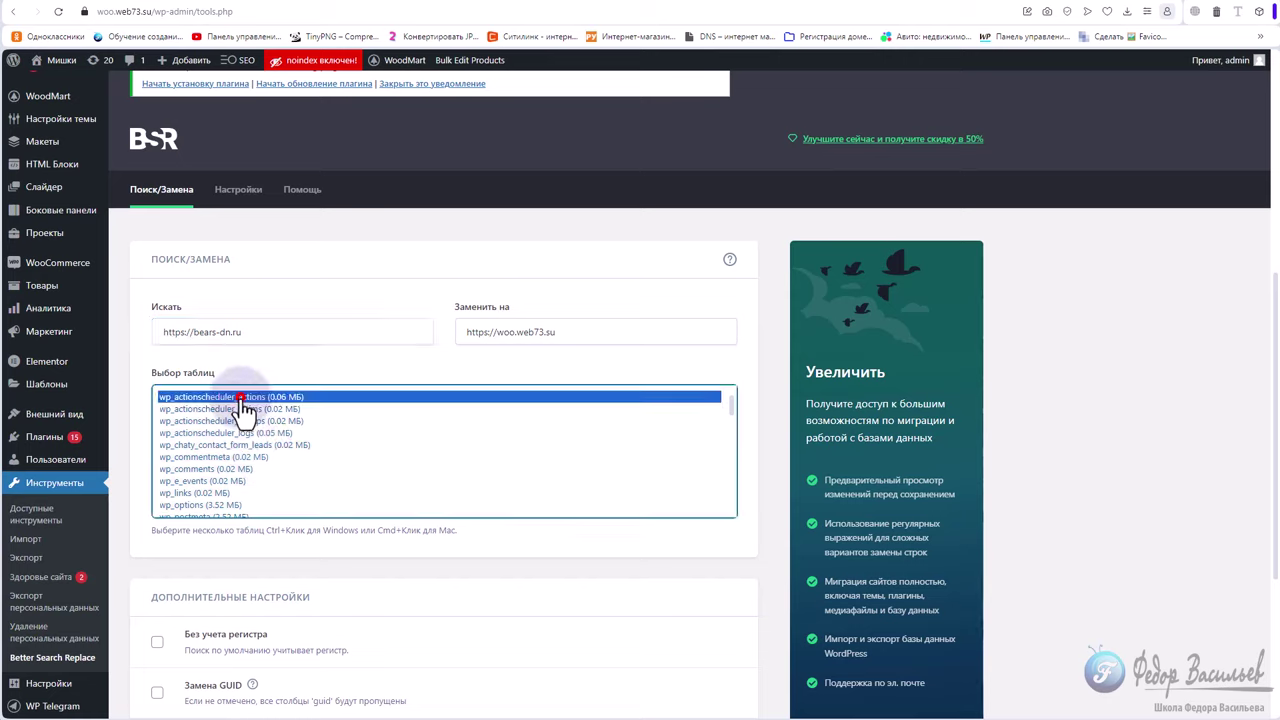
pyautogui.moveTo(732, 406); pyautogui.dragTo(751, 514)
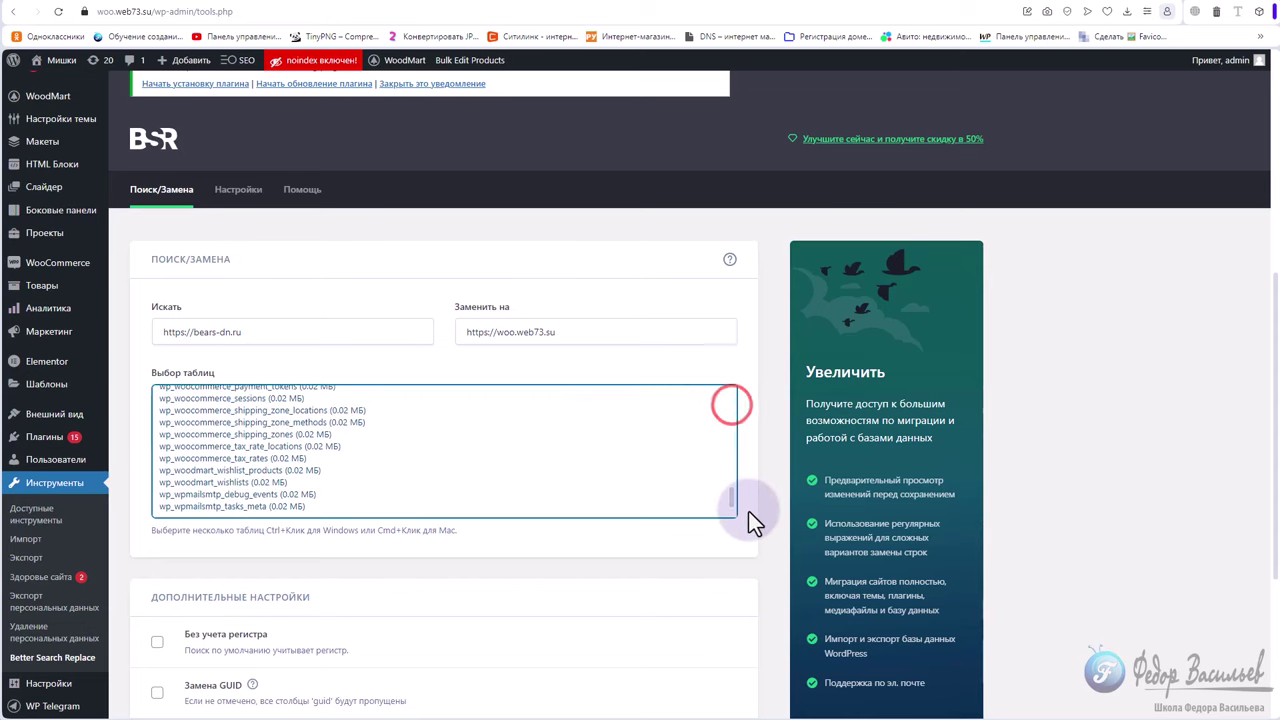
pyautogui.keyDown('shift'); pyautogui.click(251, 508); pyautogui.keyUp('shift')
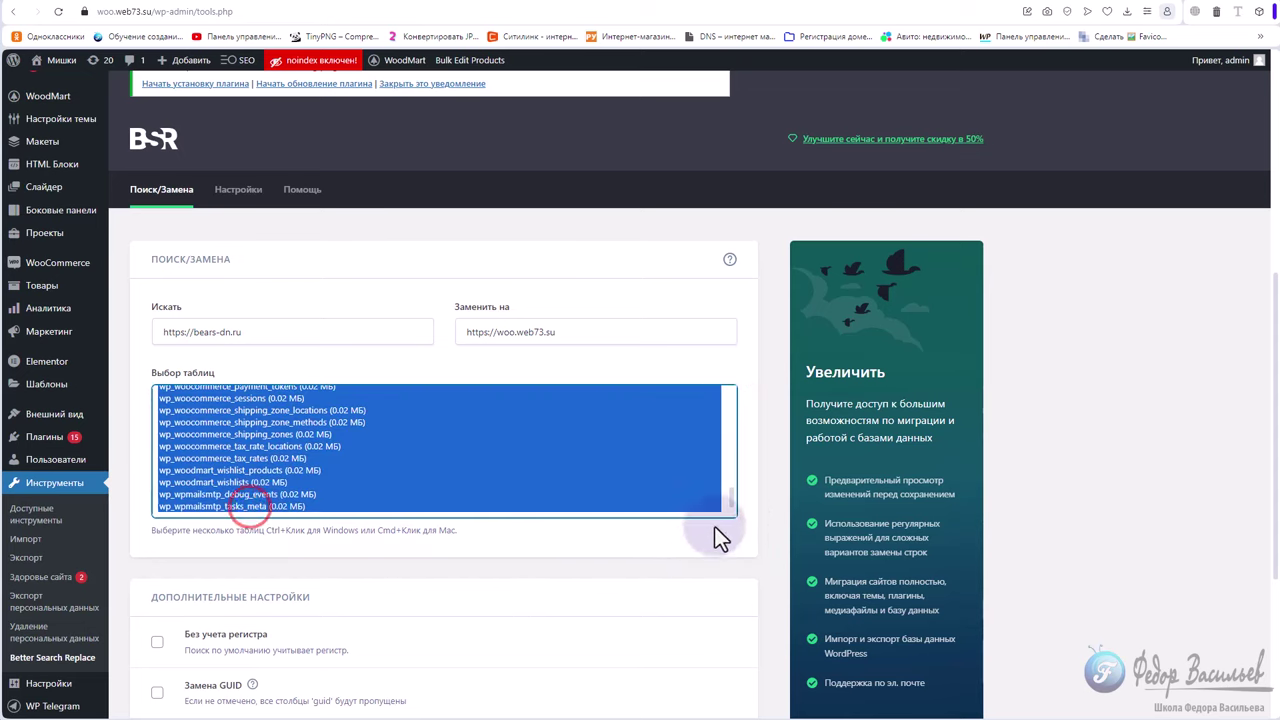
pyautogui.moveTo(730, 502); pyautogui.dragTo(734, 409)
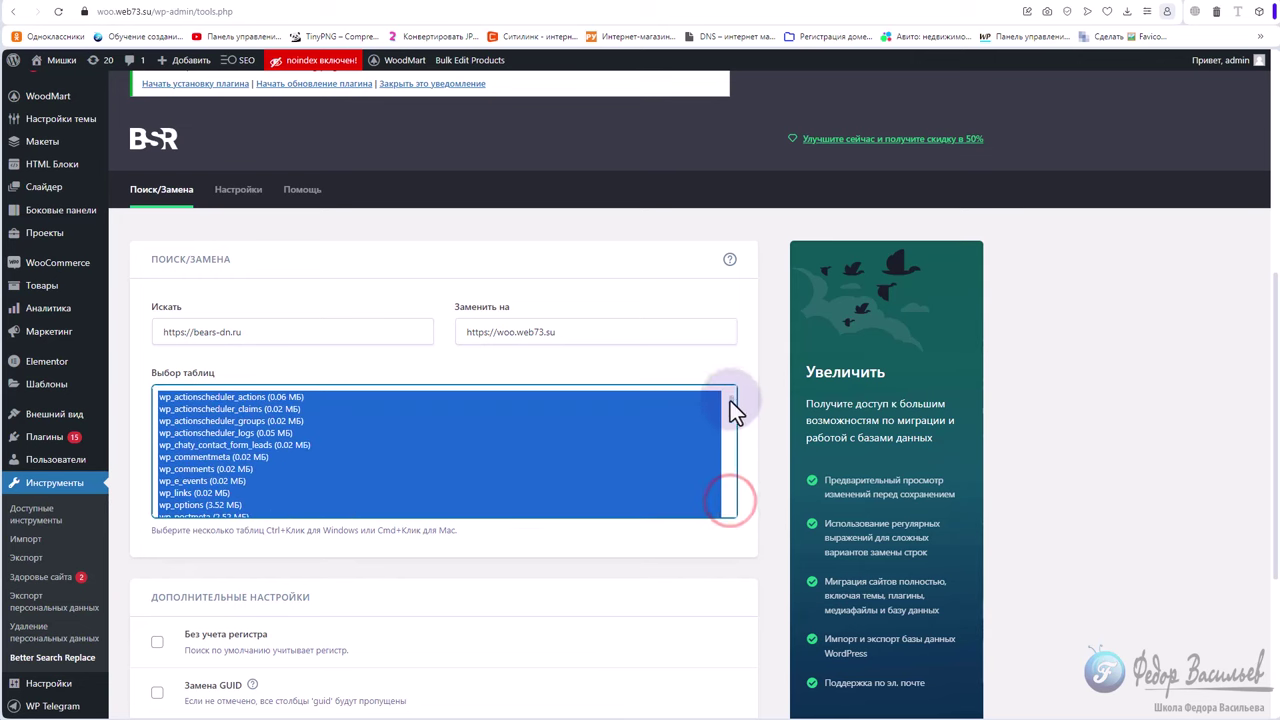
# Turn off the dry run option (Холостой запуск), run the search and replace on the database, and check the result summary.
pyautogui.scroll(-3, 566, 600)
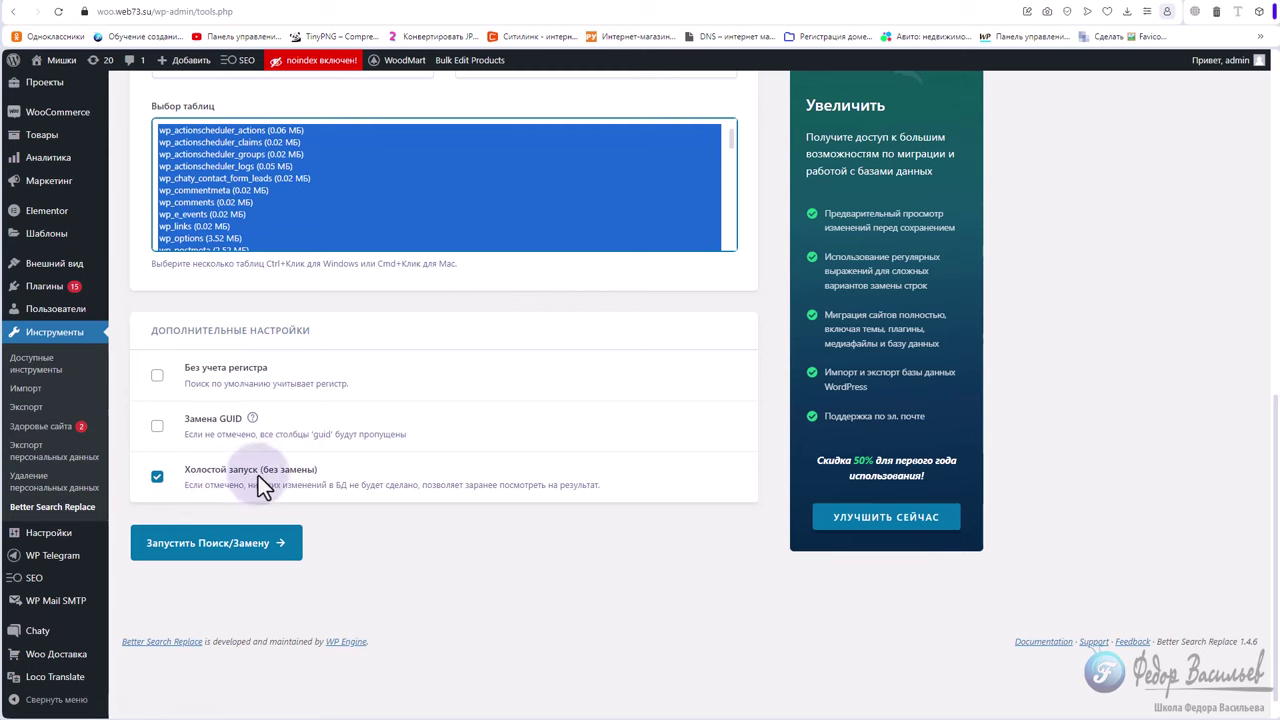
pyautogui.click(157, 475)
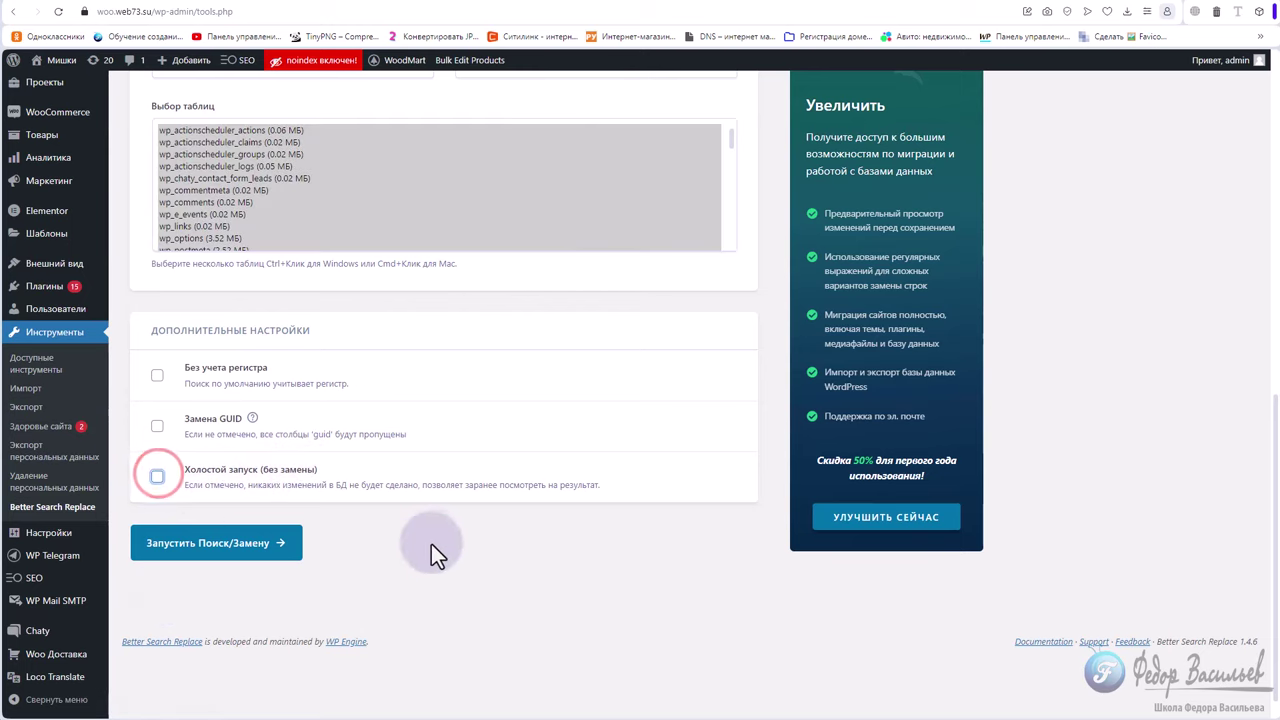
pyautogui.scroll(5, 434, 551)
pyautogui.scroll(-5, 337, 380)
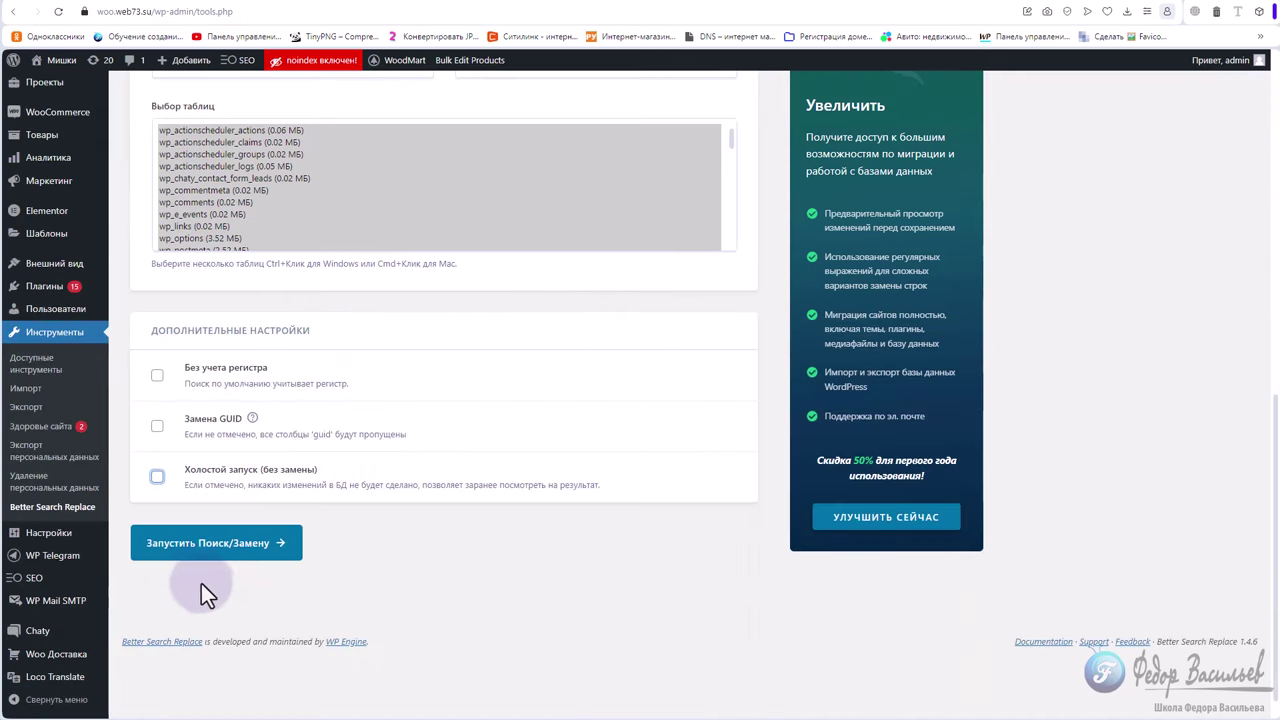
pyautogui.click(180, 552)
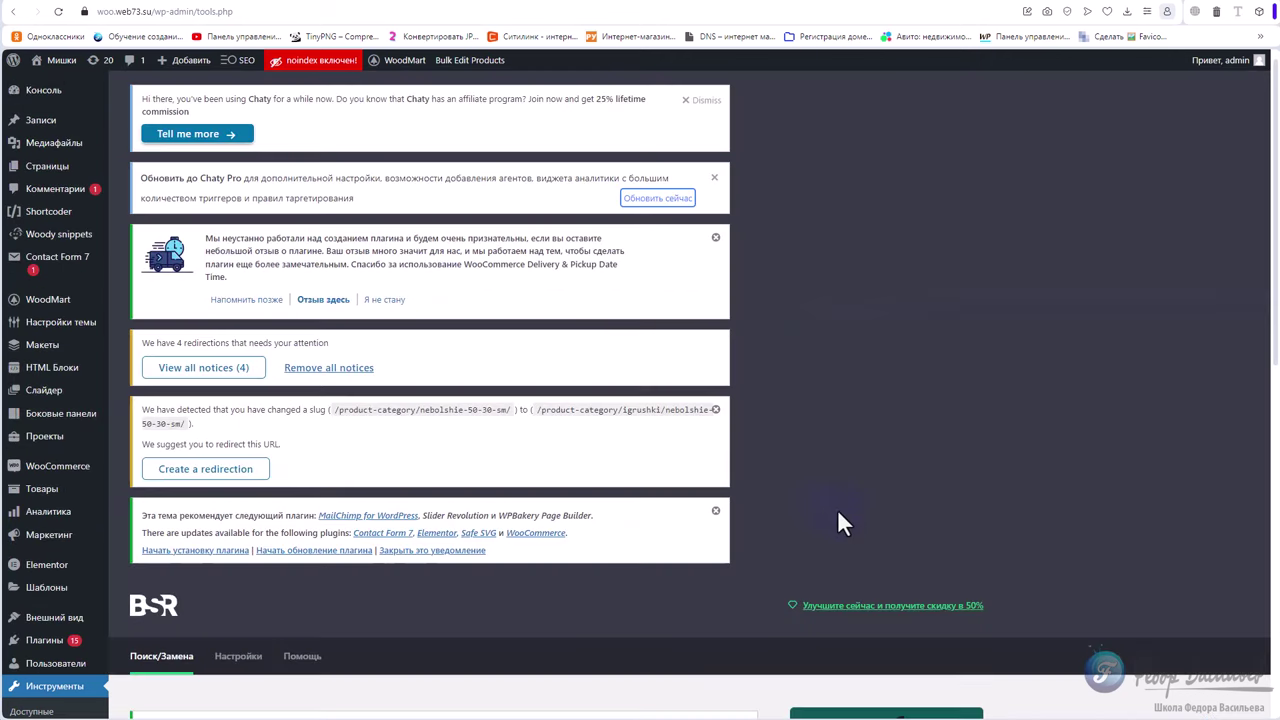
pyautogui.scroll(-5, 714, 320)
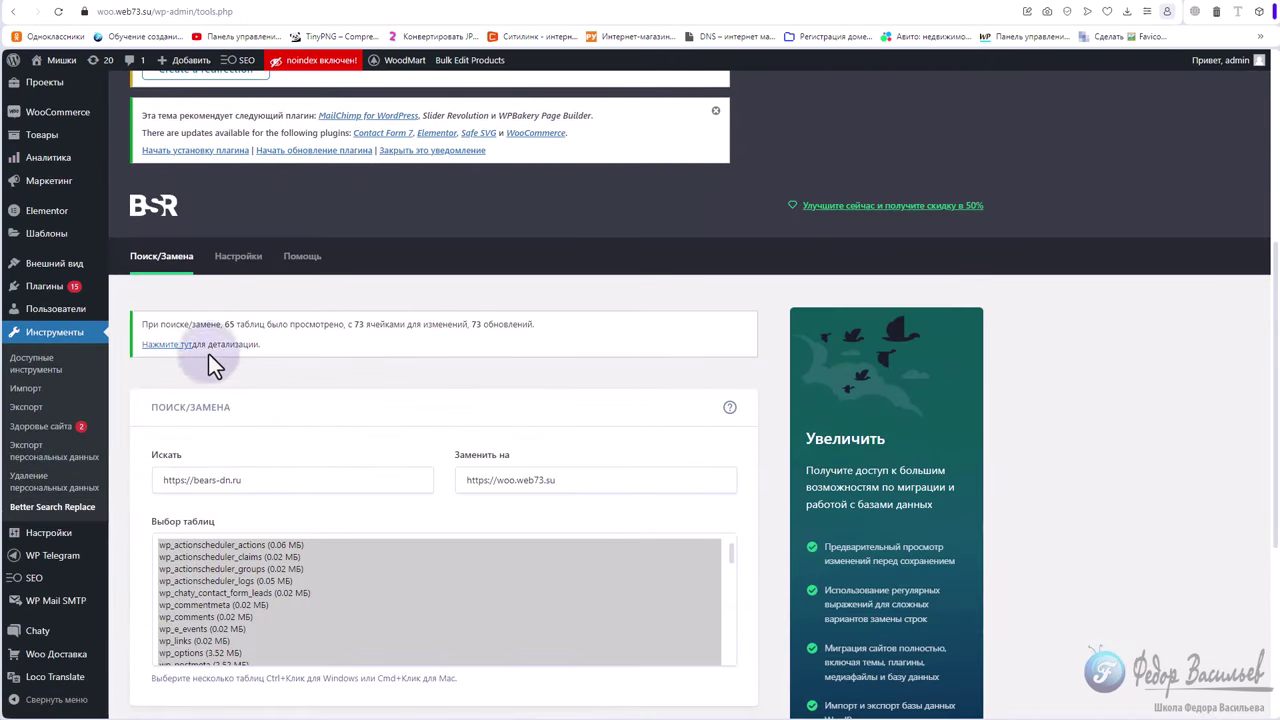
pyautogui.moveTo(182, 325); pyautogui.dragTo(505, 324)
pyautogui.scroll(-4, 665, 359)
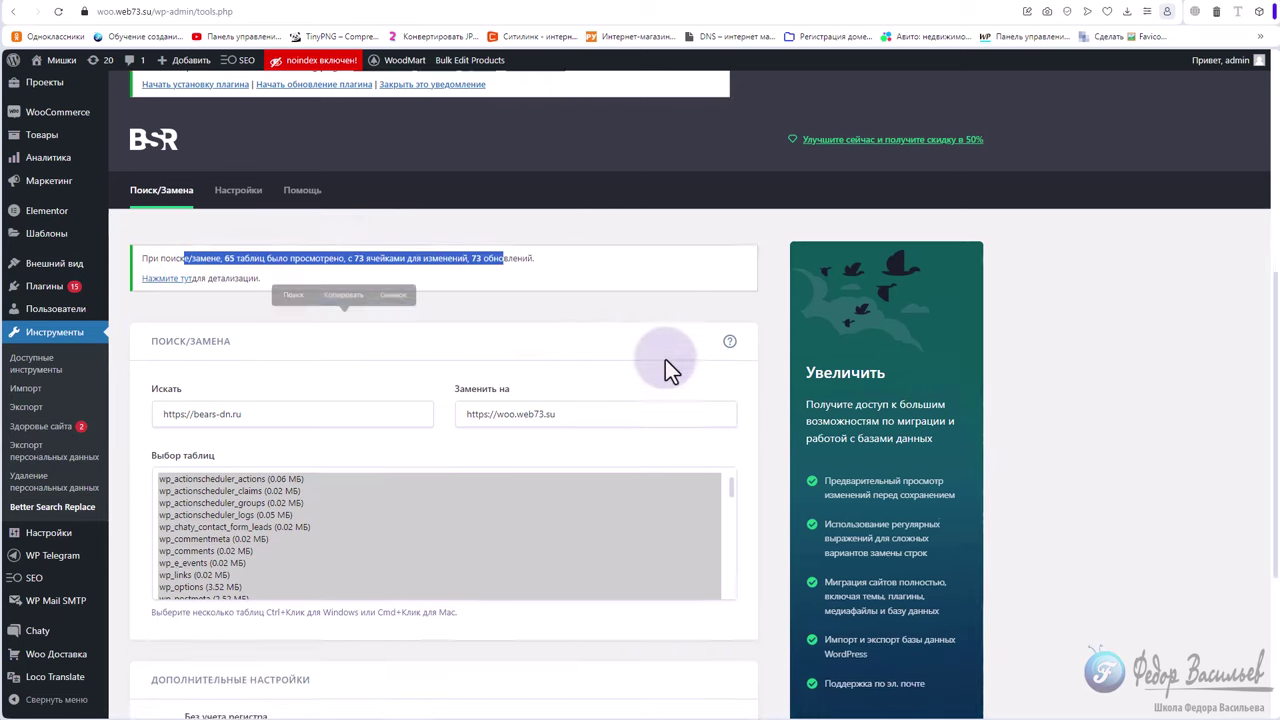
# Visit the store's home page from the admin, look through its categories and open the Цветы category.
pyautogui.scroll(5, 646, 450)
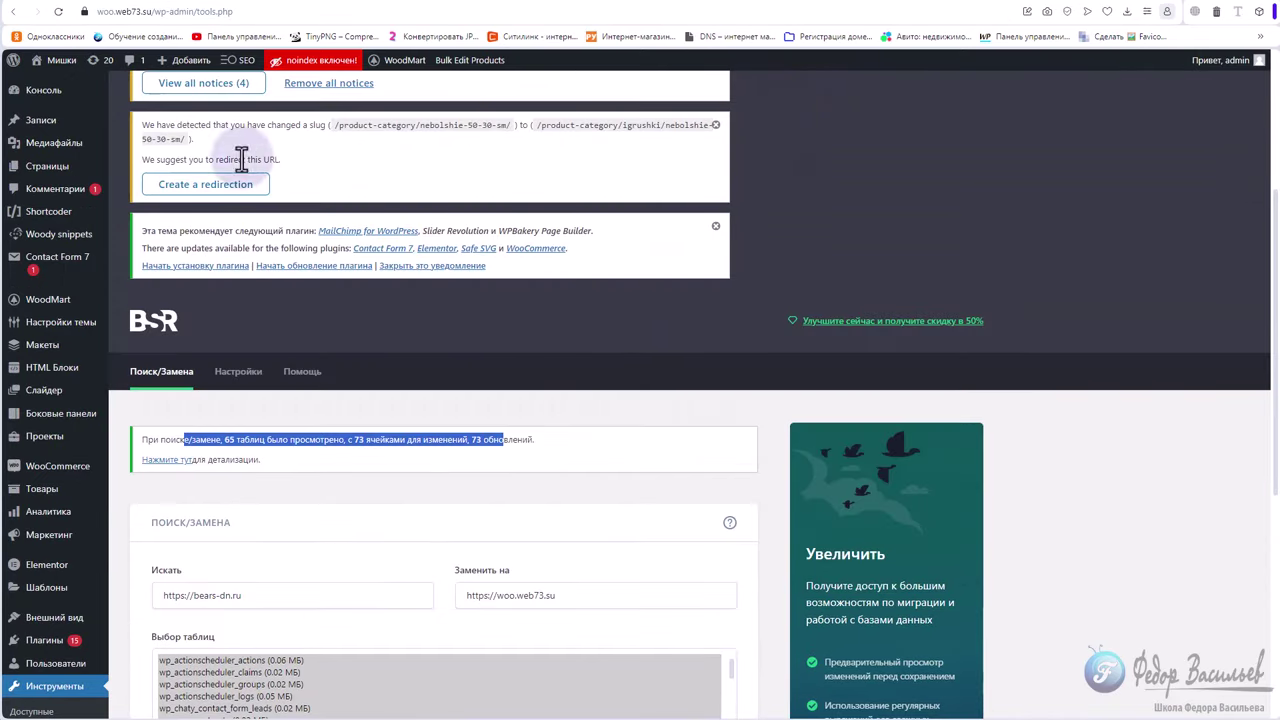
pyautogui.click(66, 84)
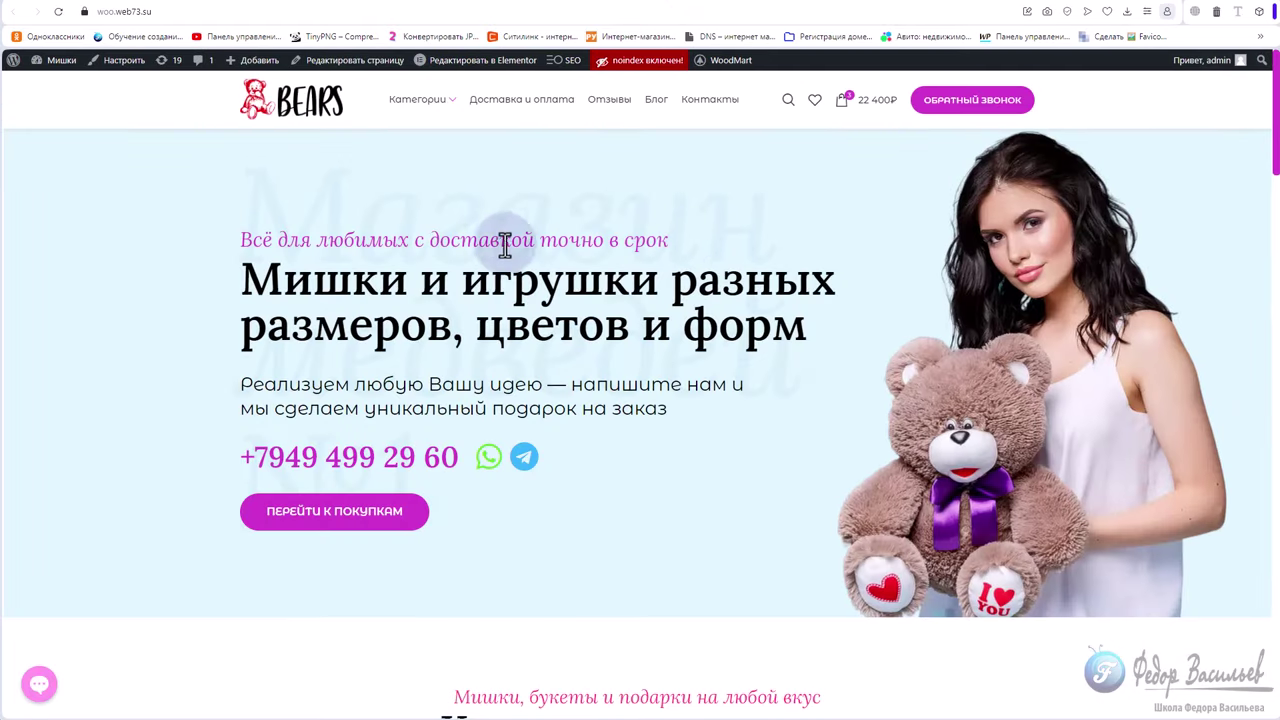
pyautogui.scroll(-3, 451, 245)
pyautogui.scroll(-2, 451, 245)
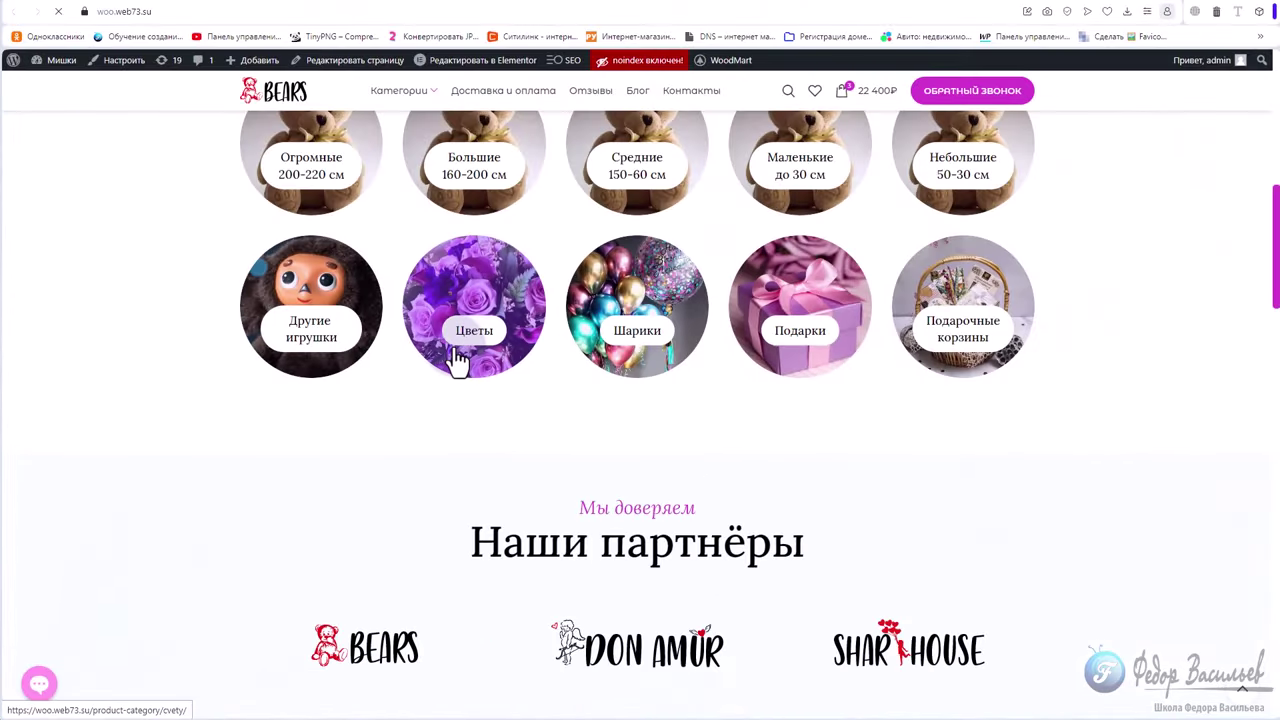
pyautogui.click(458, 358)
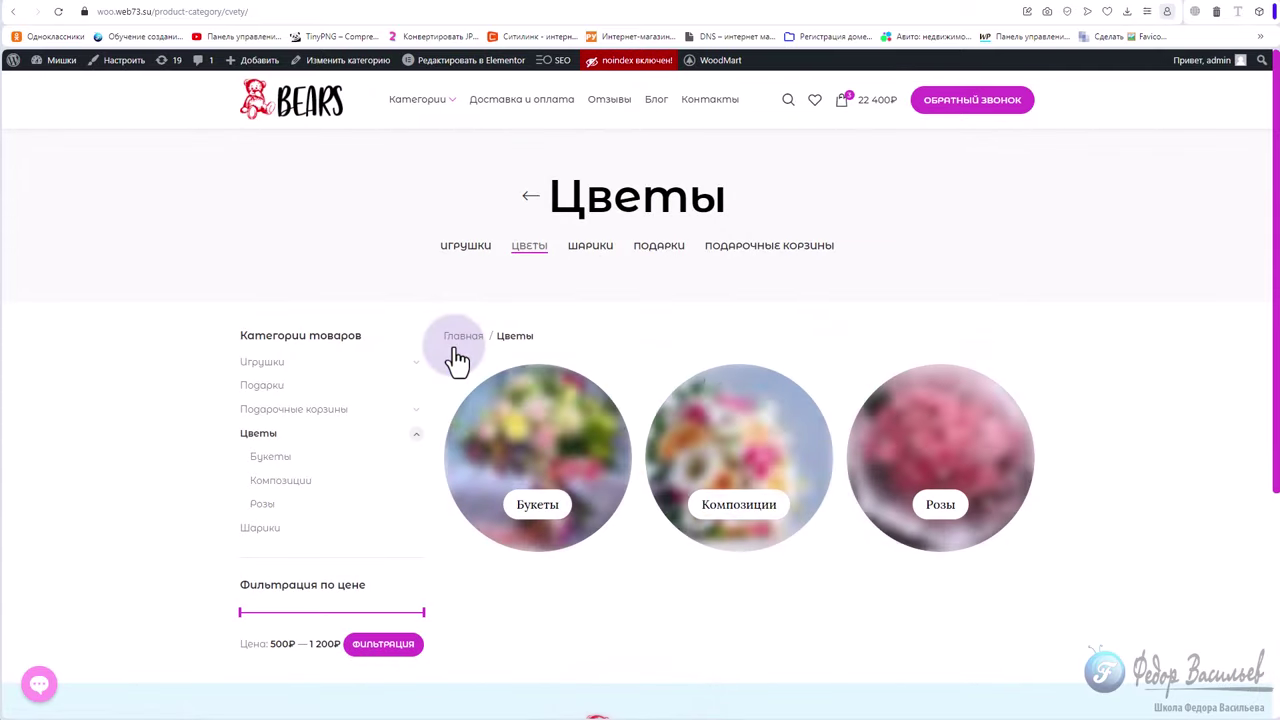
# Open the Букеты subcategory and its first product, the Maxi-Mishki — Тимми plush bear, and inspect the product page down to the related products.
pyautogui.click(538, 441)
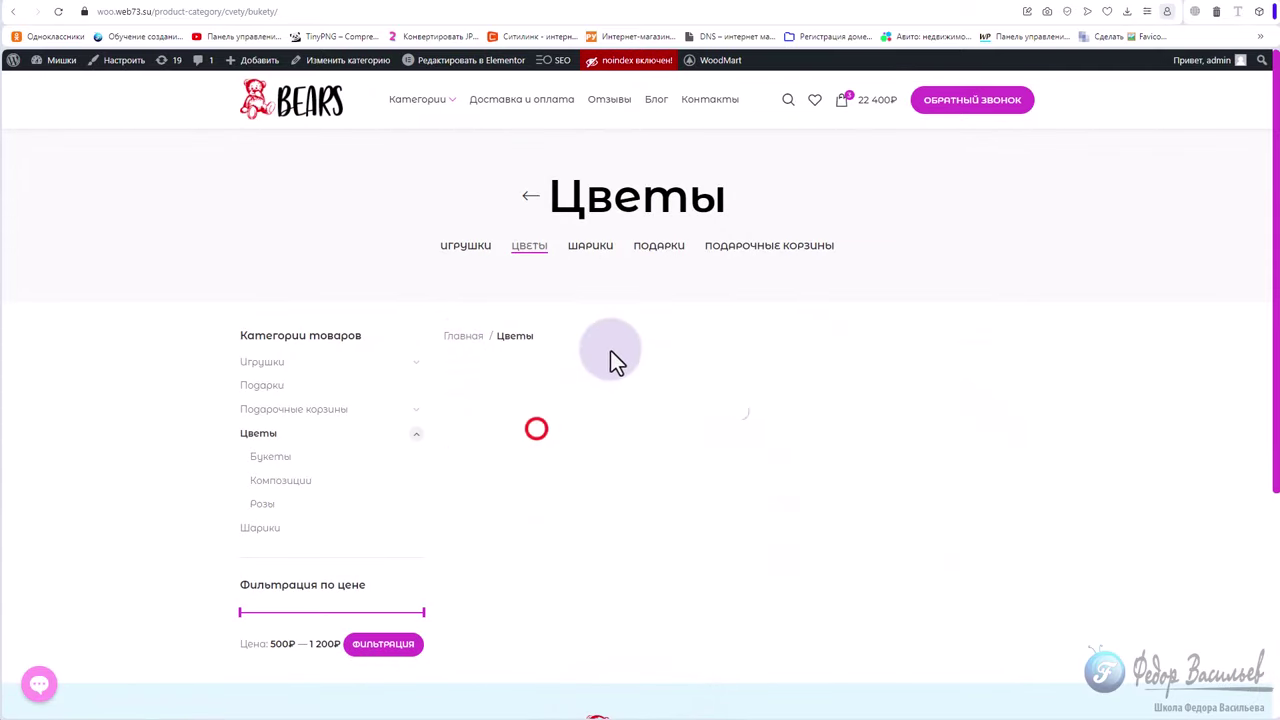
pyautogui.click(510, 357)
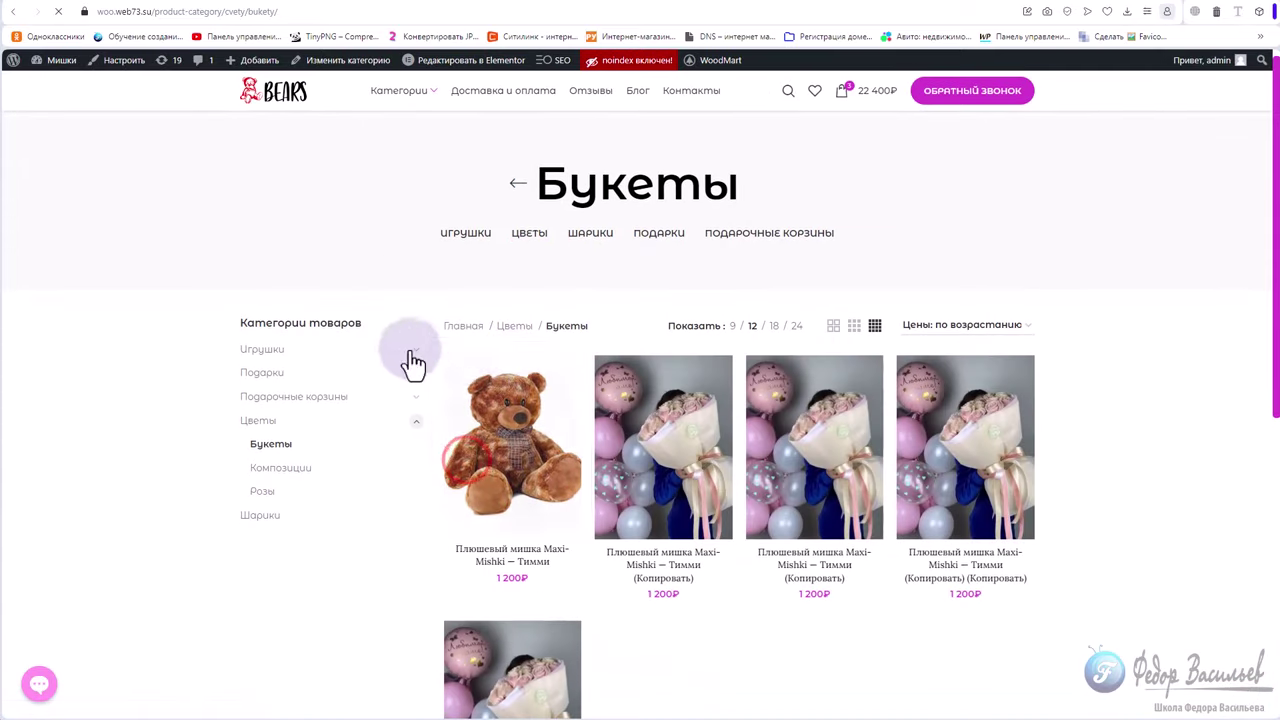
pyautogui.scroll(-3, 395, 290)
pyautogui.scroll(-3, 392, 297)
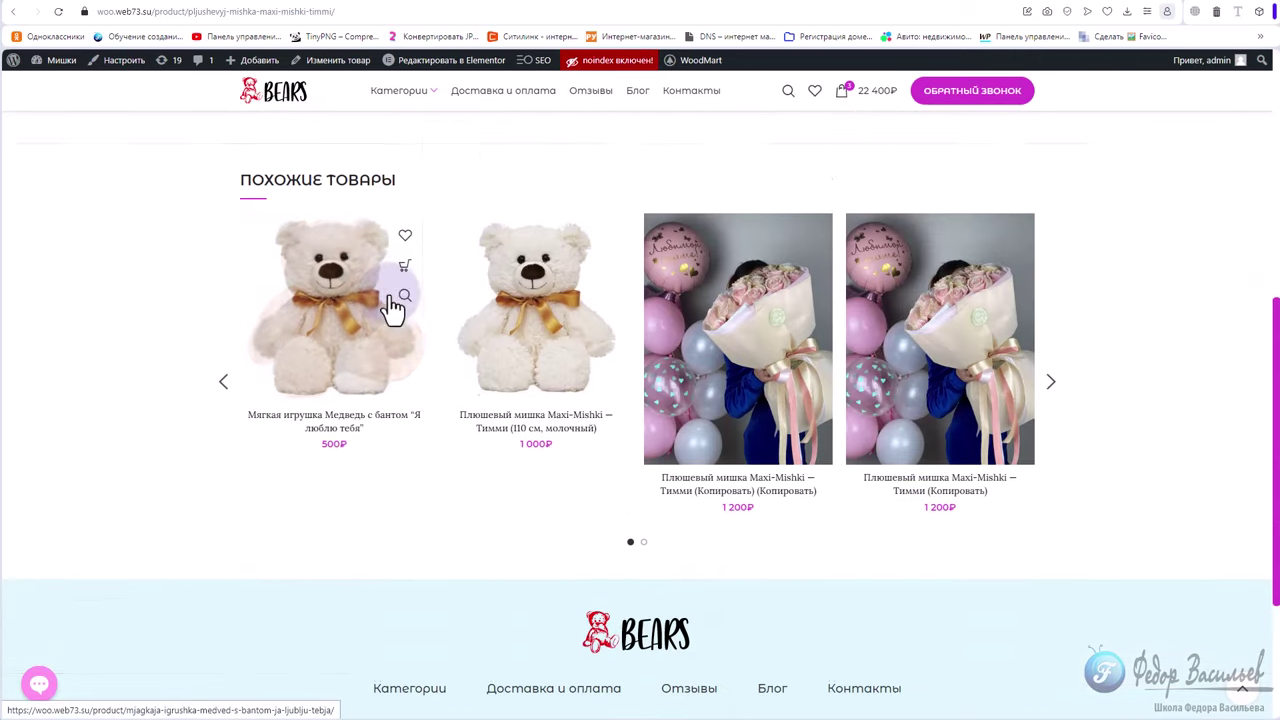
pyautogui.scroll(5, 434, 297)
pyautogui.scroll(1, 603, 380)
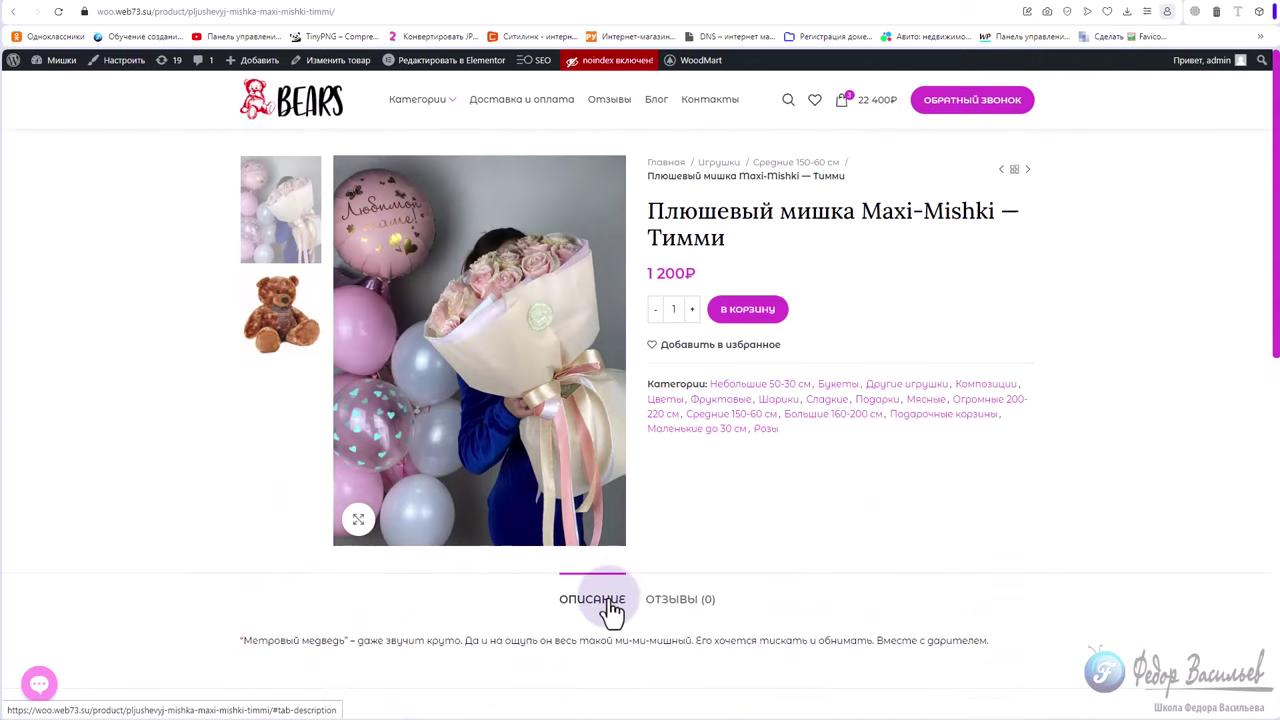